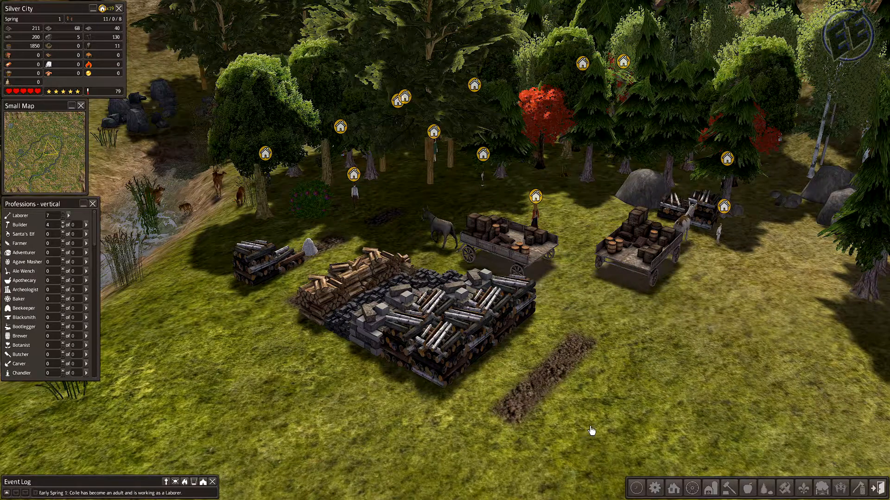
Step: Frame the camera on the stockpile and the two supply carts at the settlement's starting clearing
key("d")
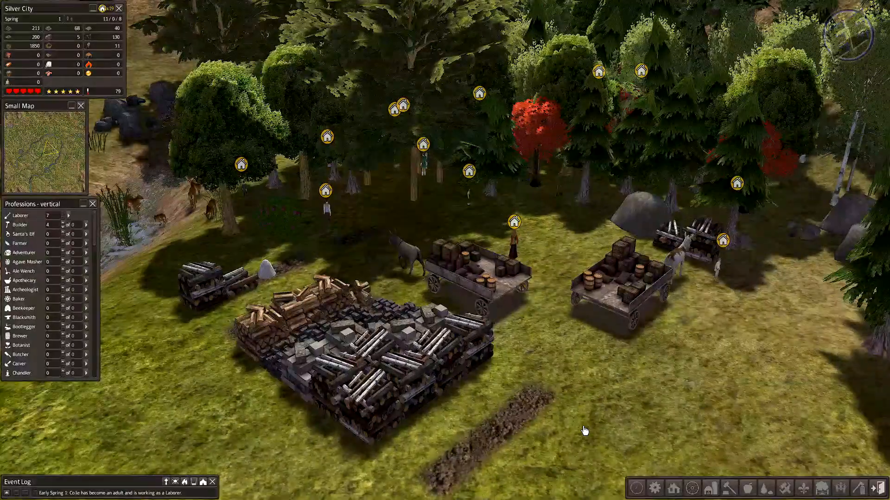
key("a")
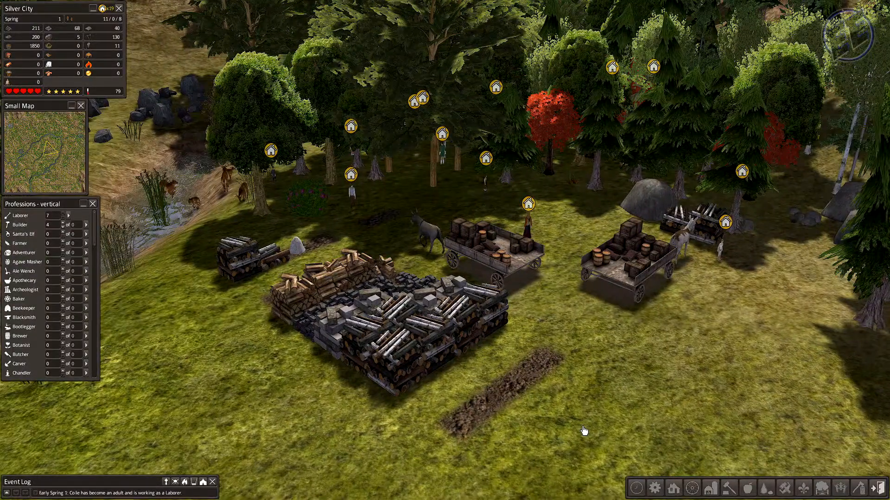
key("q")
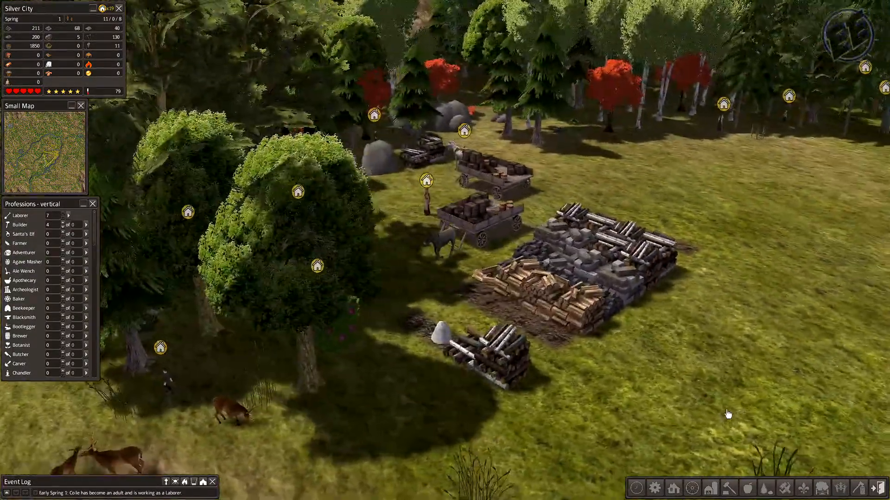
key("q")
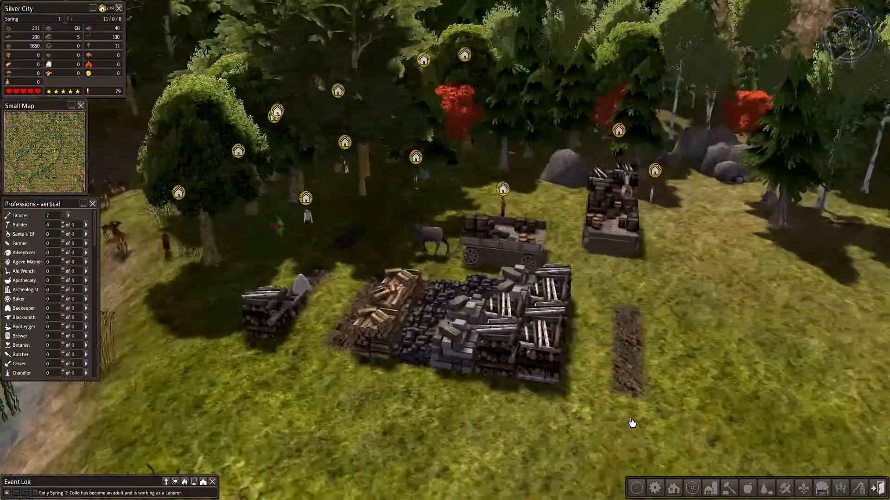
key("q")
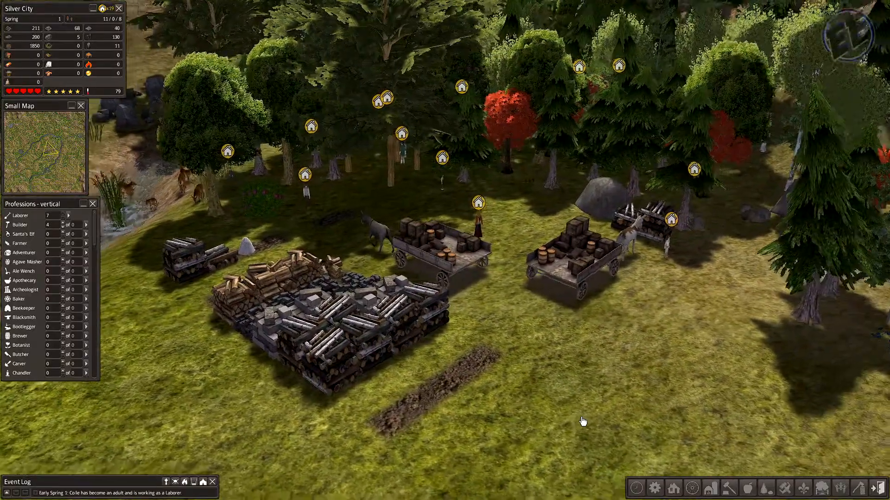
key("q")
scroll(573, 420, "up", 3)
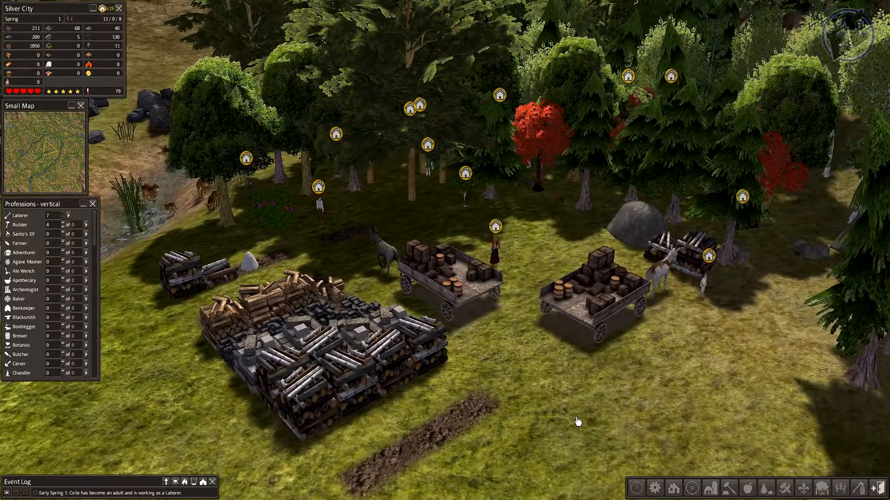
scroll(577, 421, "down", 2)
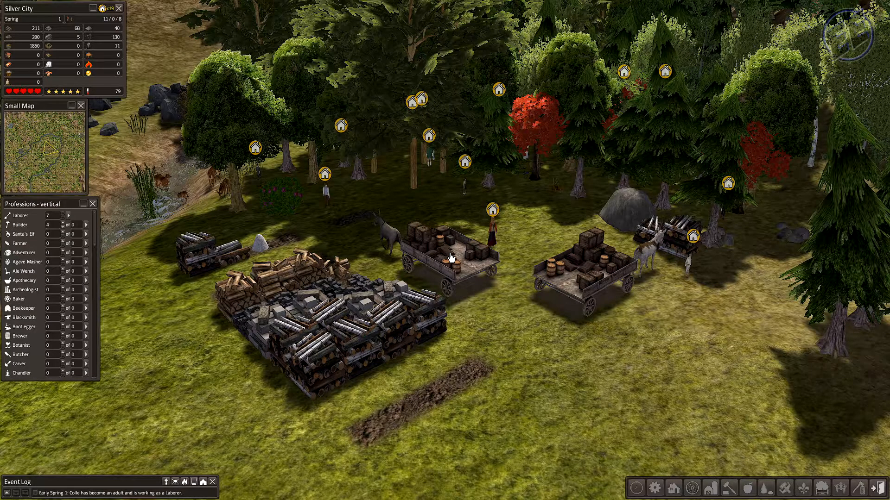
Step: Turn off the display of status icons in the game options, apply the change and resume the game
key("Escape")
left_click(446, 238)
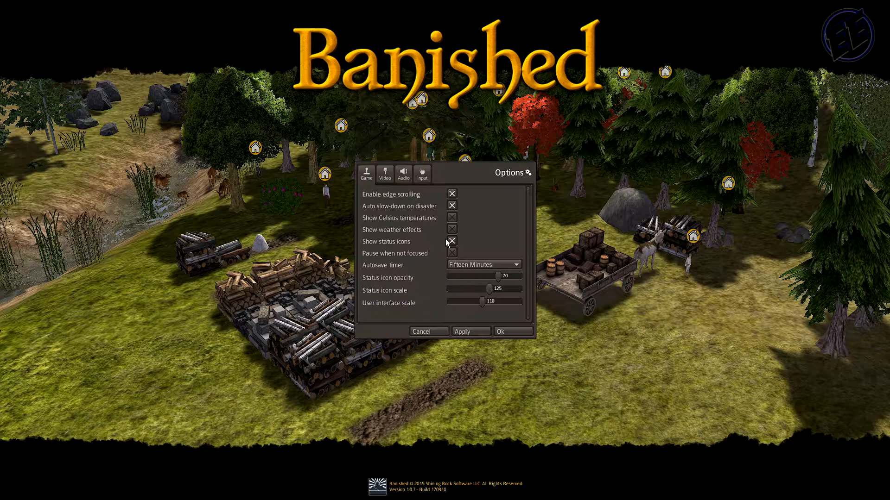
left_click(467, 331)
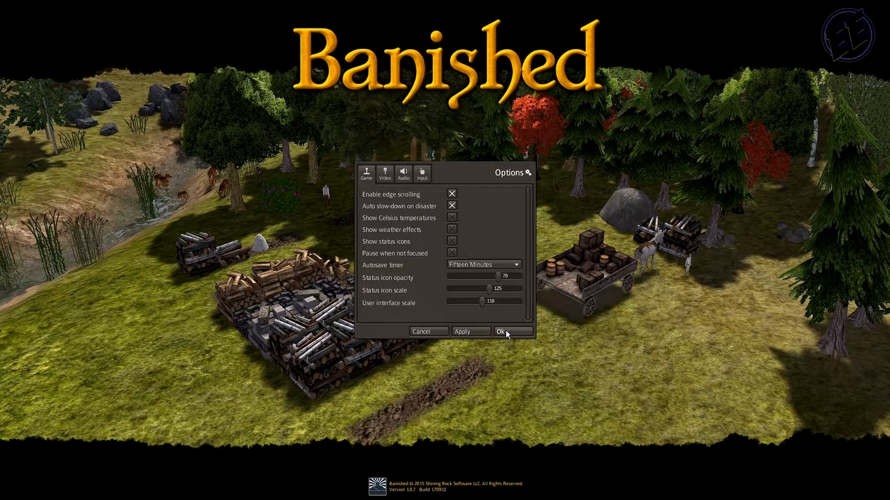
left_click(505, 331)
left_click(447, 195)
mouse_move(561, 321)
left_mouse_down()
mouse_move(575, 321)
mouse_move(557, 319)
left_mouse_up()
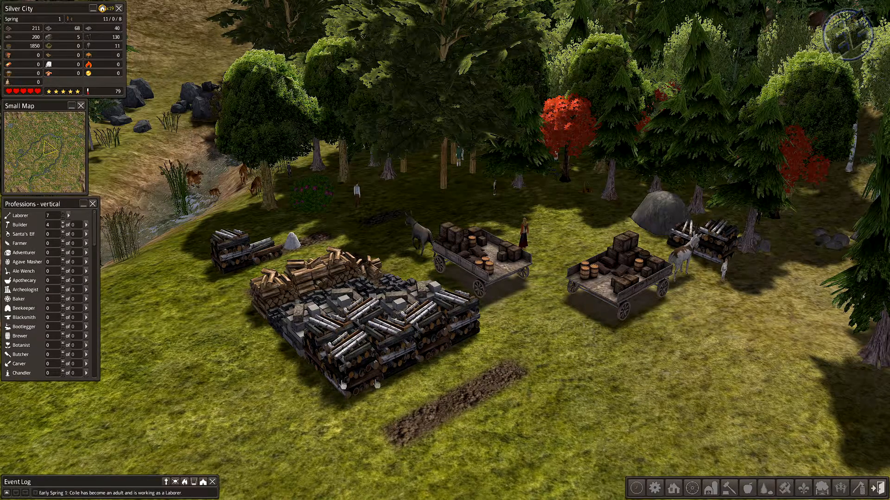
Step: Rotate the camera to the opposite side of the camp so the river lies behind the stockpile
key("e")
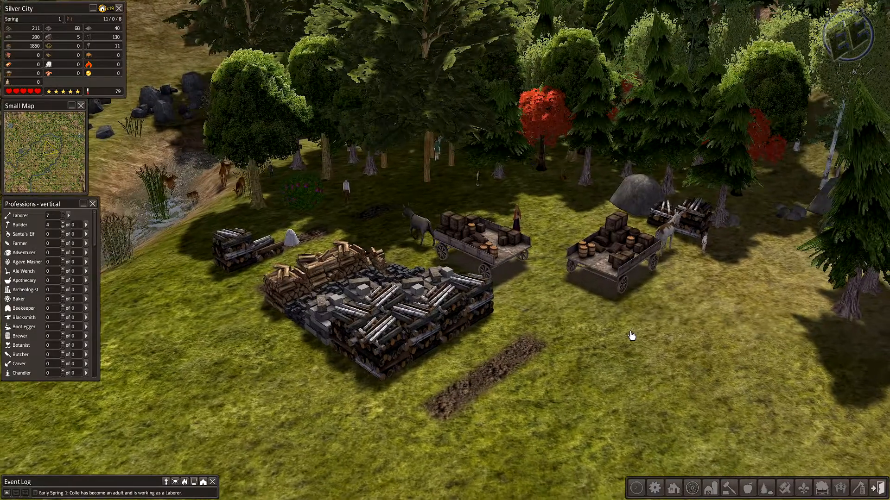
scroll(627, 334, "up", 3)
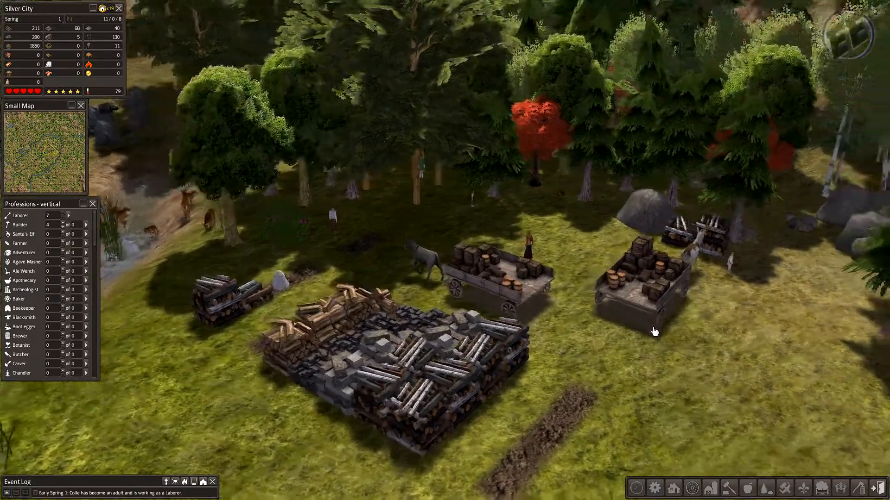
left_click_drag(655, 332, 553, 306)
scroll(726, 310, "up", 2)
scroll(727, 311, "down", 2)
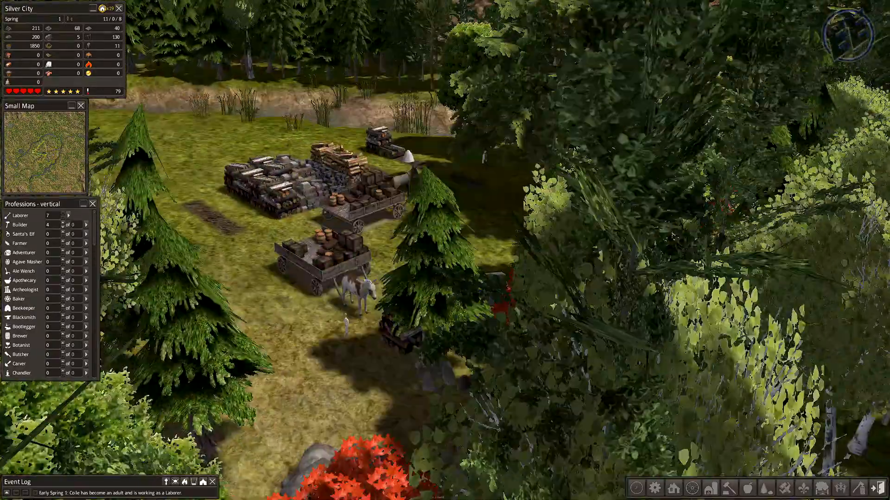
scroll(554, 307, "up", 3)
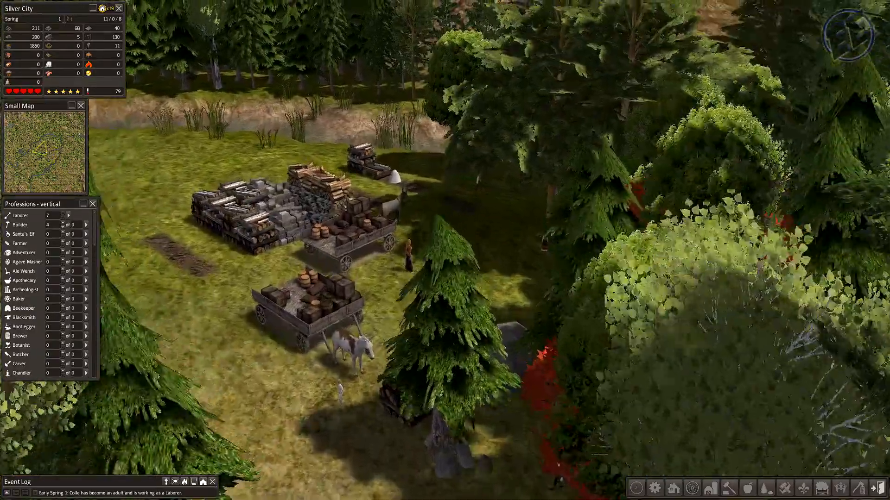
Step: Fine-tune the camera to frame the stockpile and both carts between the two foreground pine trees
key("a")
key("s")
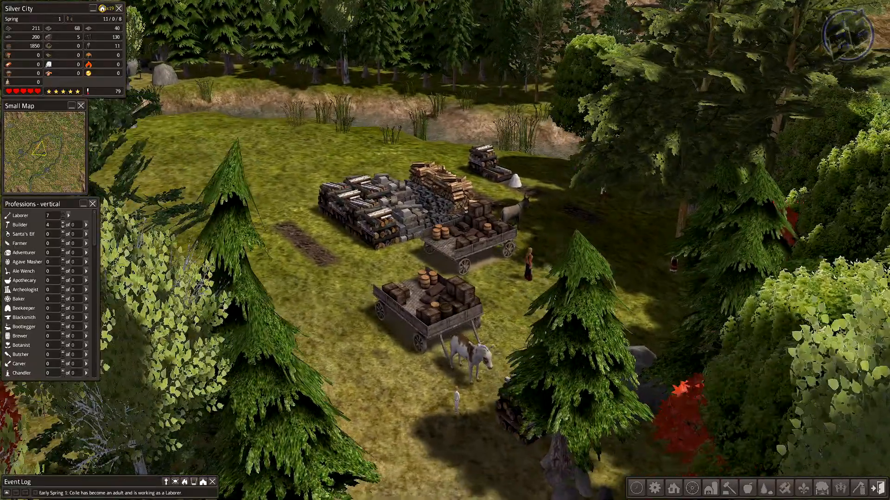
key("e")
left_click_drag(808, 361, 679, 361)
key("w")
key("d")
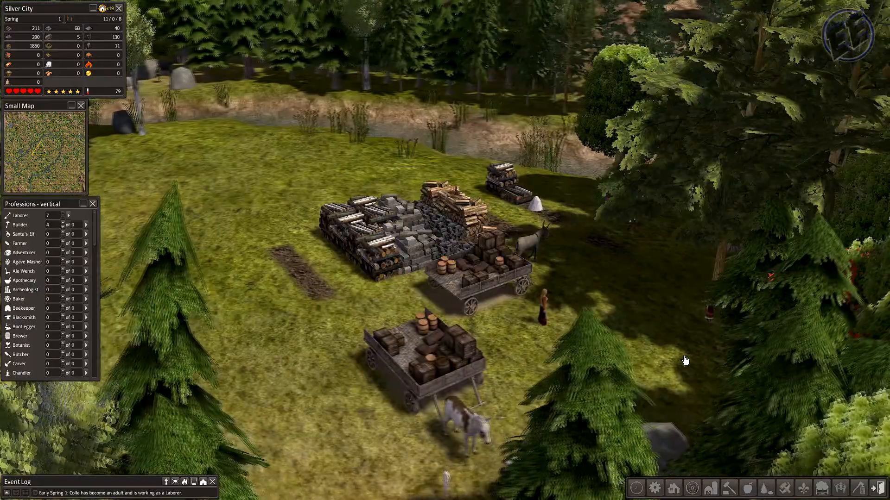
key("d")
left_click_drag(691, 360, 688, 361)
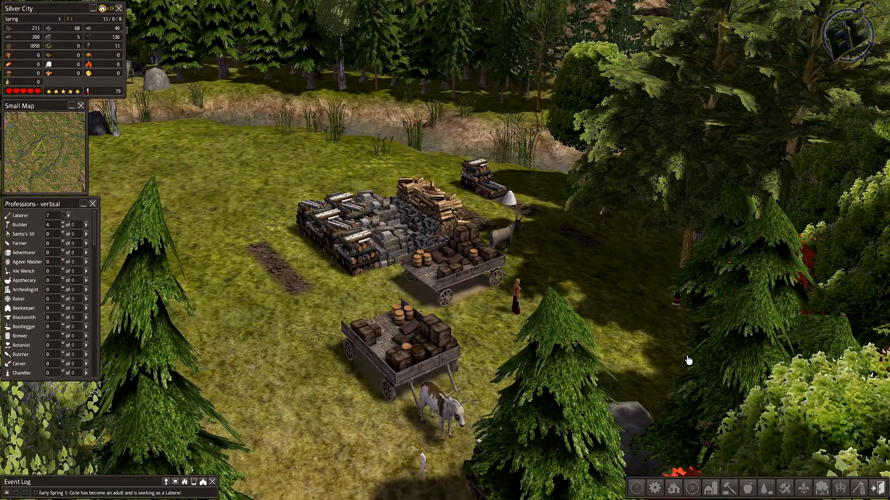
key("a")
key("d")
key("d")
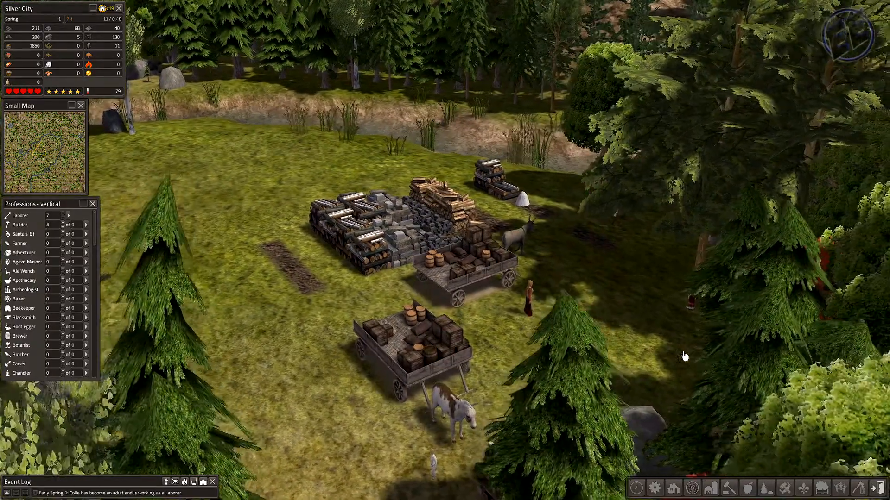
left_click_drag(685, 356, 687, 356)
key("a")
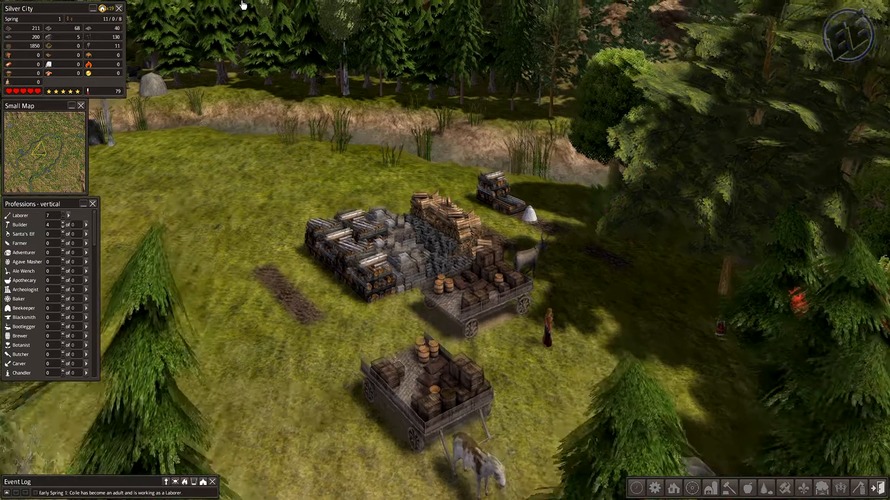
key("s")
key("w")
key("w")
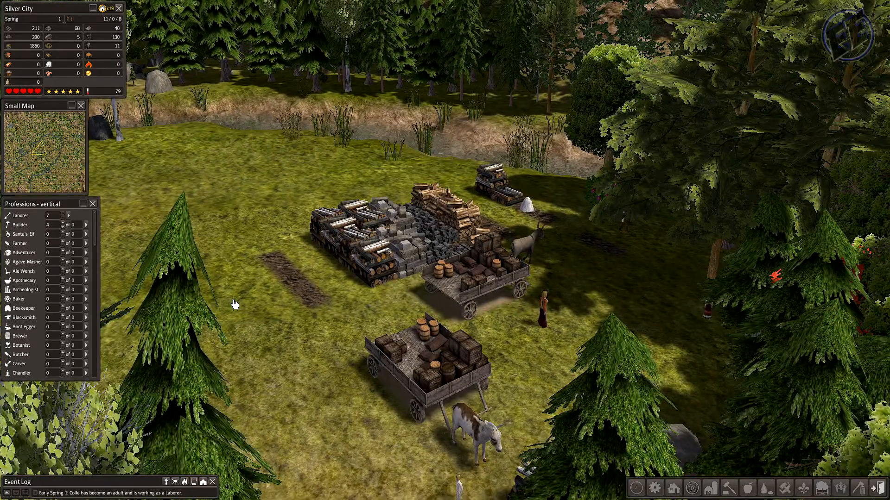
key("s")
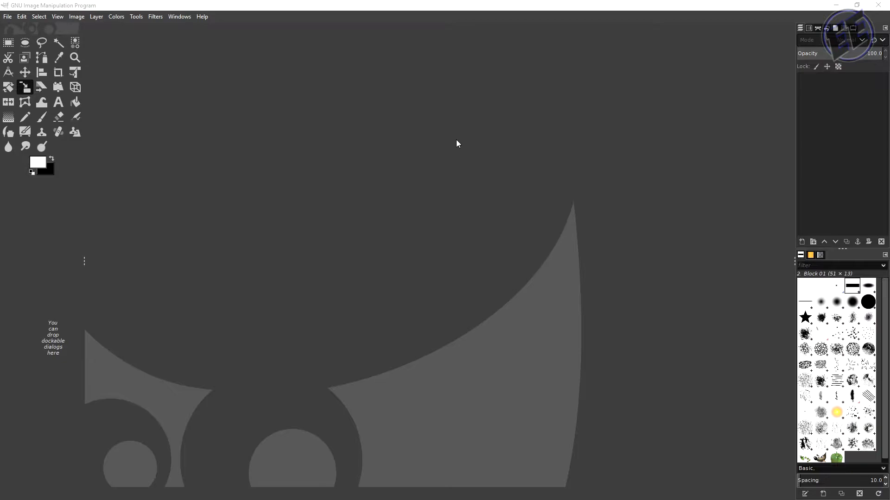
Step: In GIMP, open the thumbnail template BanMM8.png from the Double E Show folder's New Thumbnails November 2019 subfolder
left_click(7, 16)
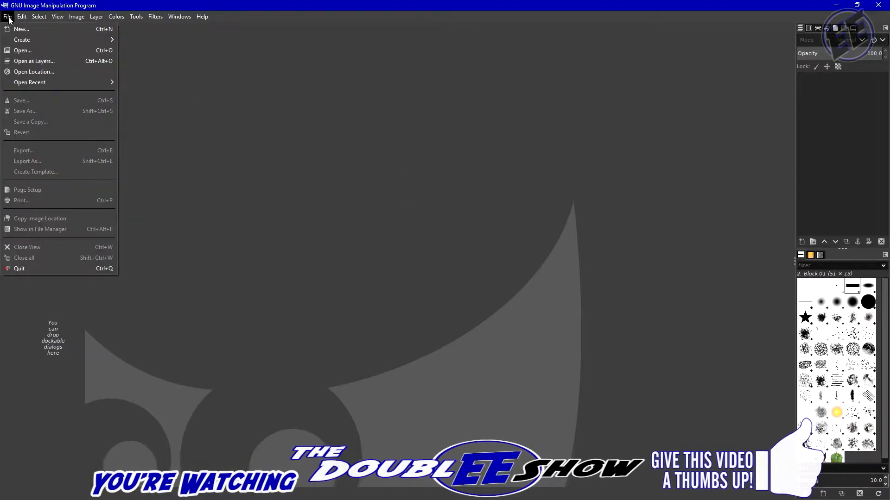
left_click(19, 51)
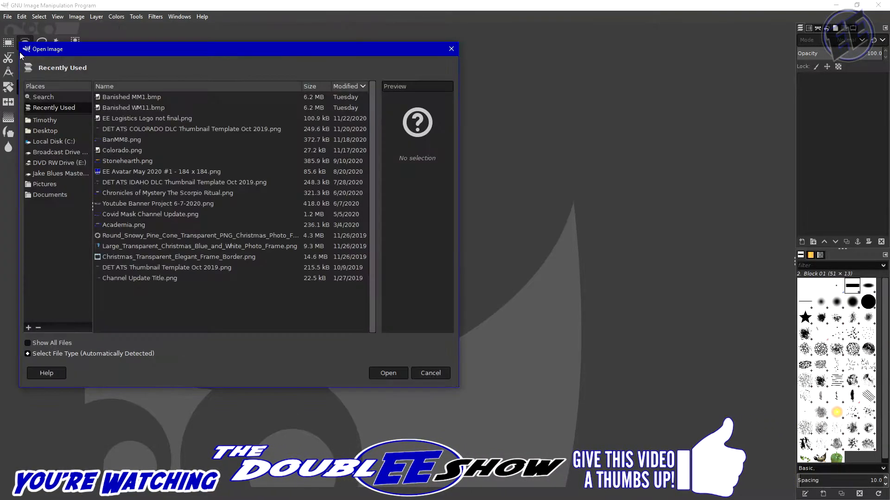
left_click(53, 153)
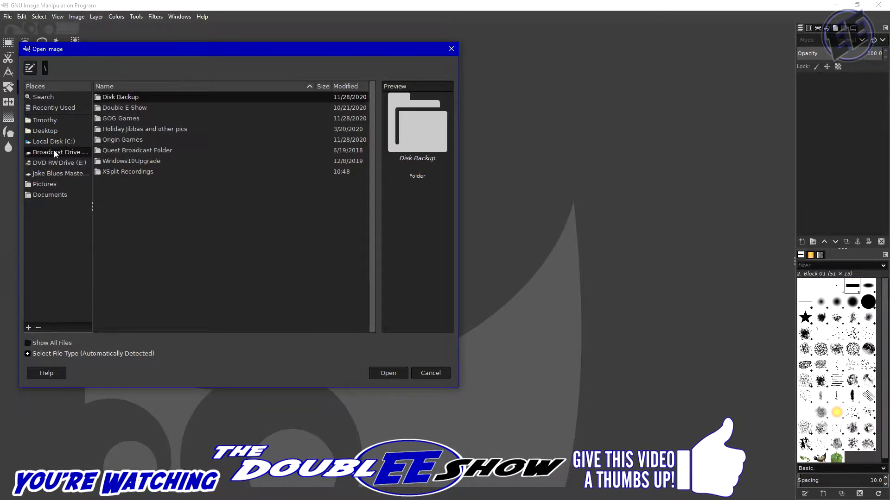
double_click(126, 107)
scroll(146, 165, "down", 5)
double_click(144, 328)
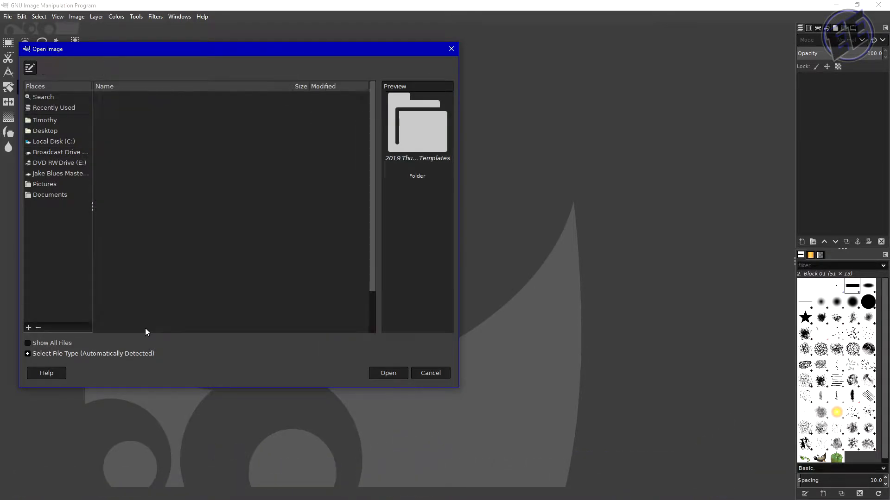
double_click(154, 97)
double_click(154, 96)
double_click(154, 97)
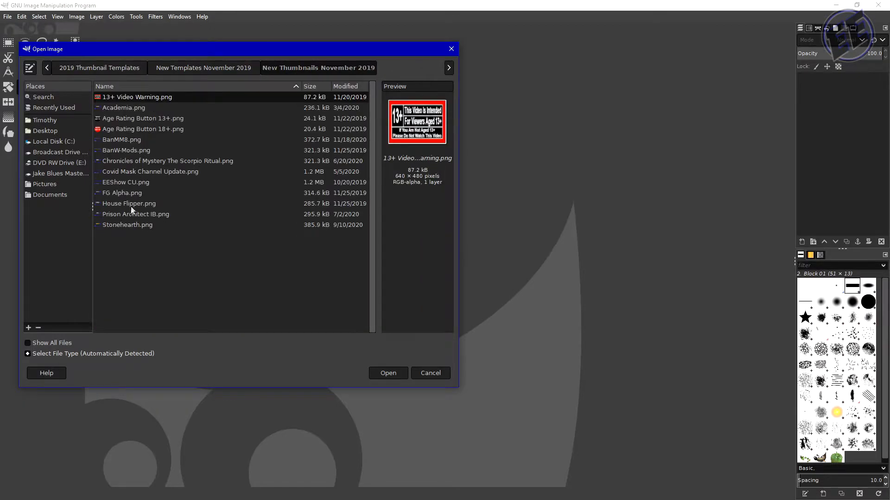
left_click(122, 141)
left_click(387, 373)
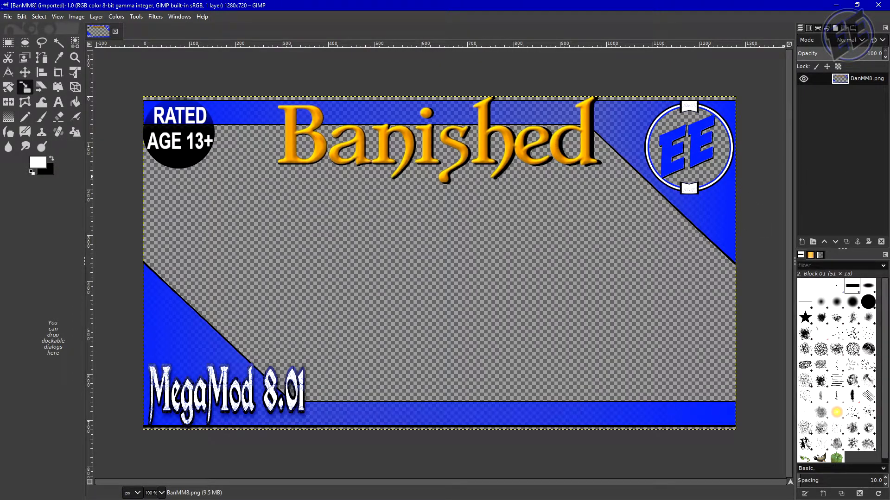
Step: Switch to File Explorer and open Screenshot0 from the Banished Screenshots folder with GNU Image Manipulation Program
key("alt+Tab")
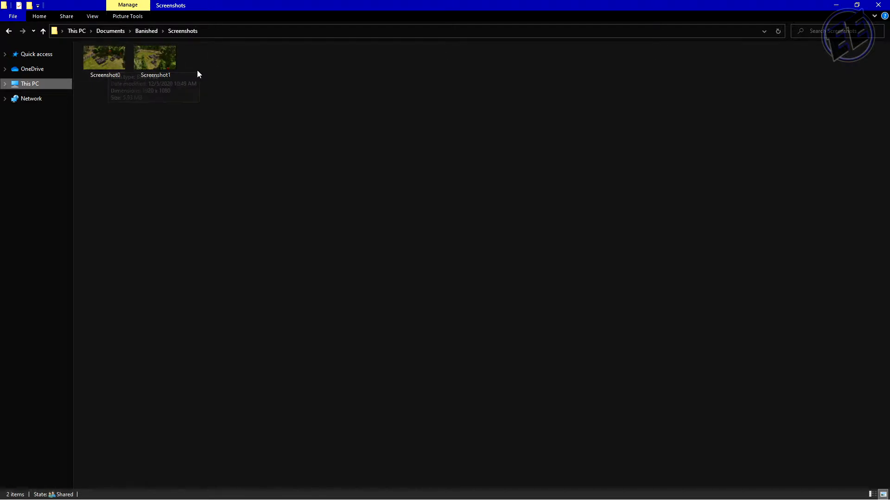
right_click(109, 63)
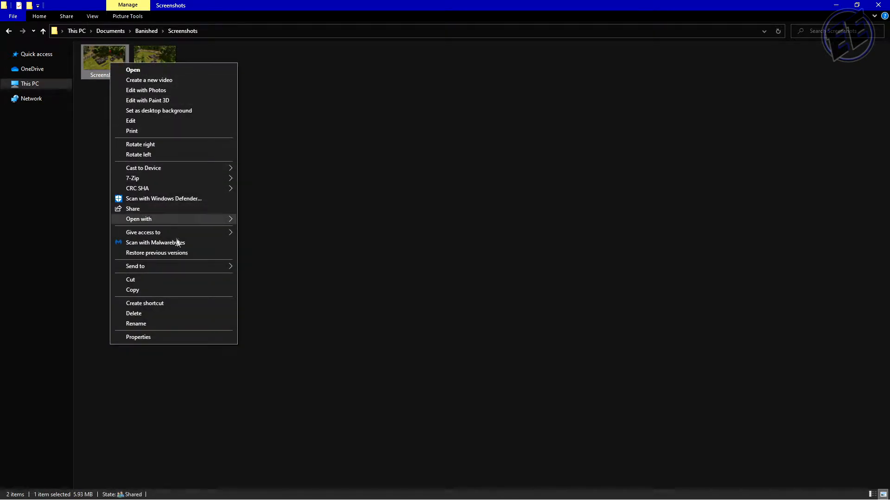
mouse_move(180, 217)
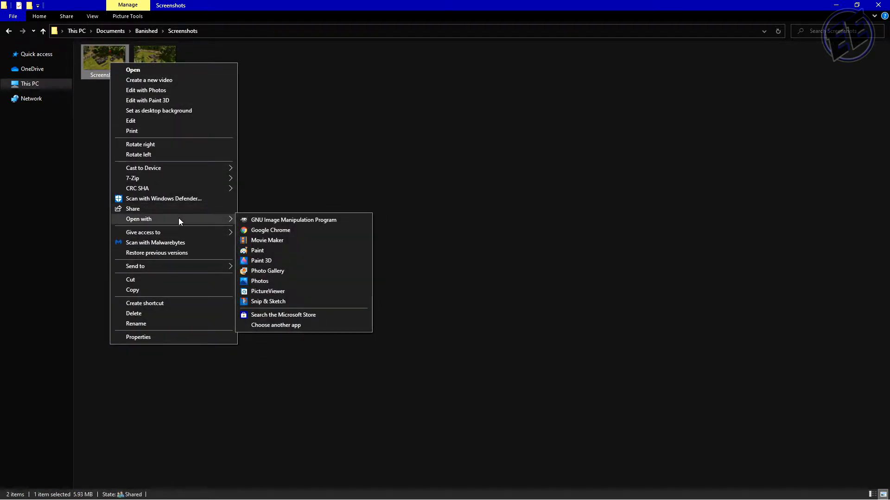
left_click(312, 221)
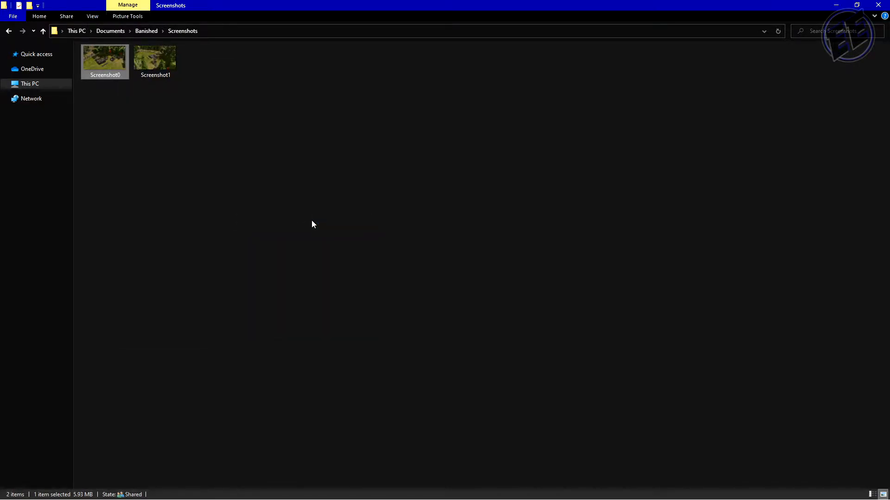
Step: Open Screenshot1 with GNU Image Manipulation Program too, then return to GIMP and display the Screenshot0 image
right_click(155, 62)
mouse_move(195, 179)
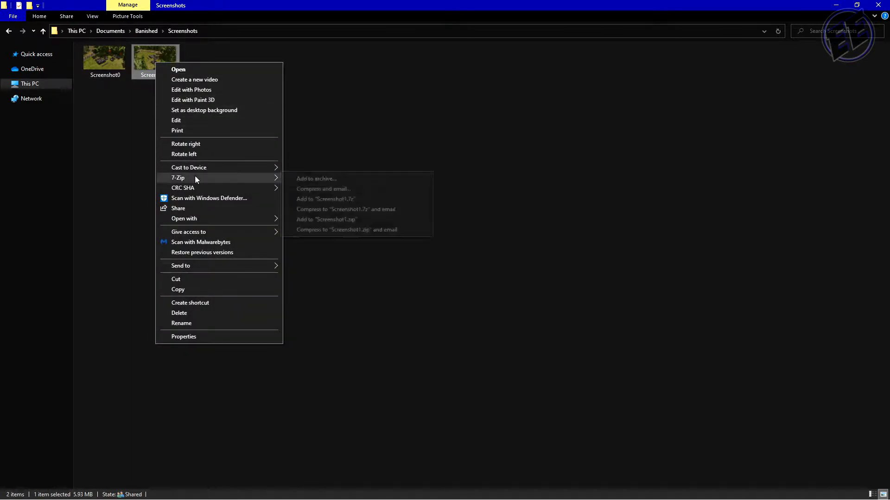
mouse_move(238, 219)
left_click(317, 221)
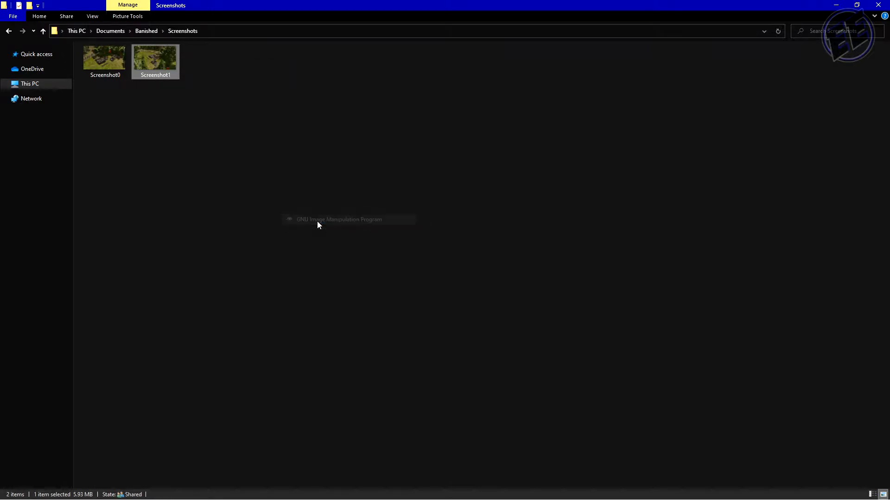
left_click(836, 6)
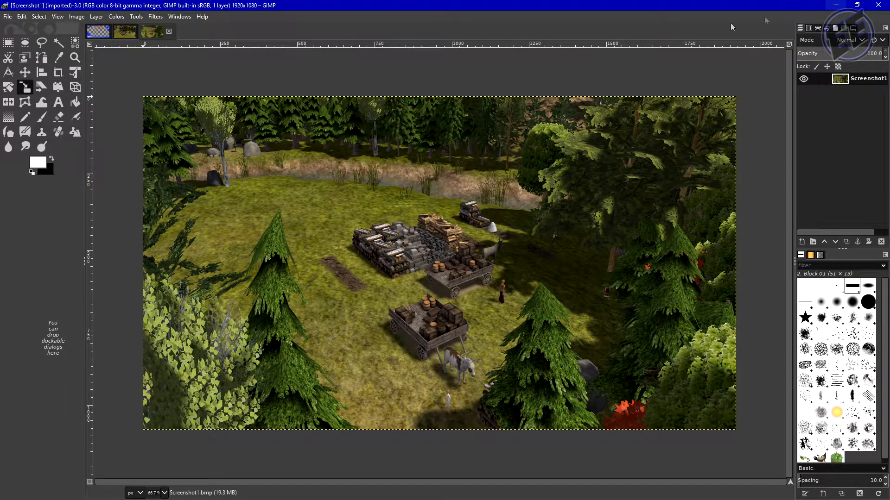
left_click(129, 34)
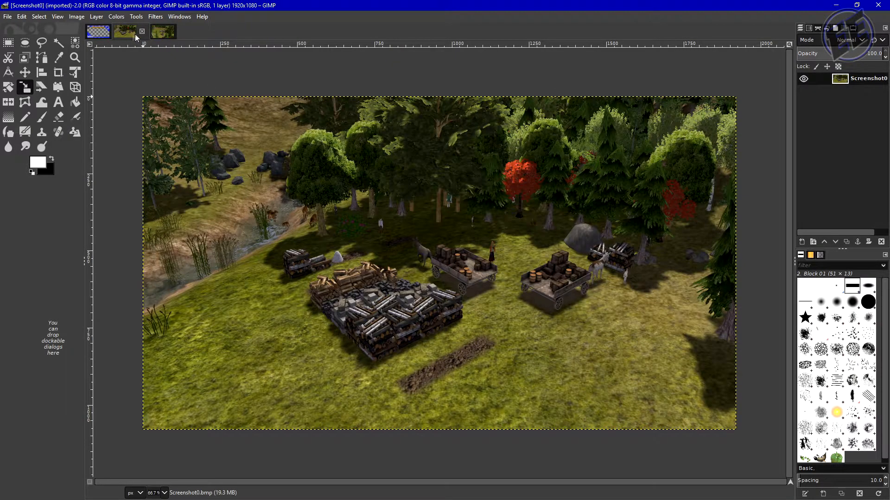
Step: Compare the Screenshot1 and Screenshot0 images, then copy the Screenshot0 image
left_click(163, 32)
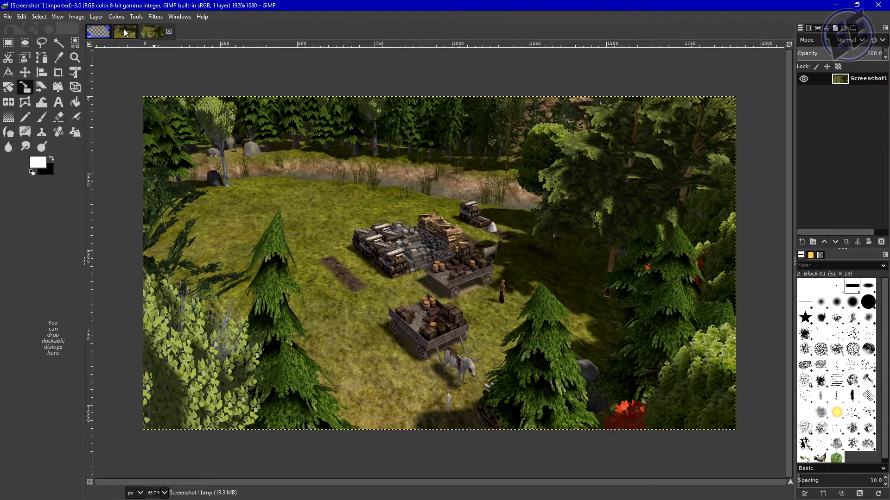
left_click(124, 29)
left_click(160, 33)
left_click(123, 32)
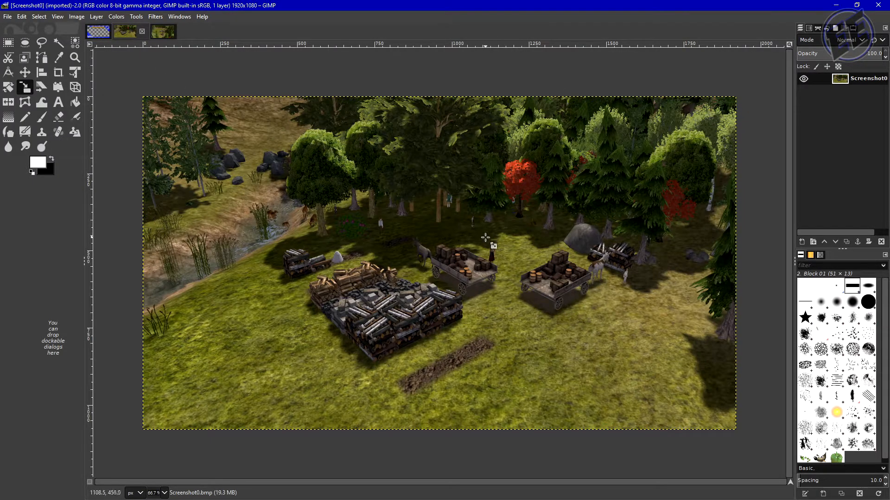
key("m")
right_click(467, 218)
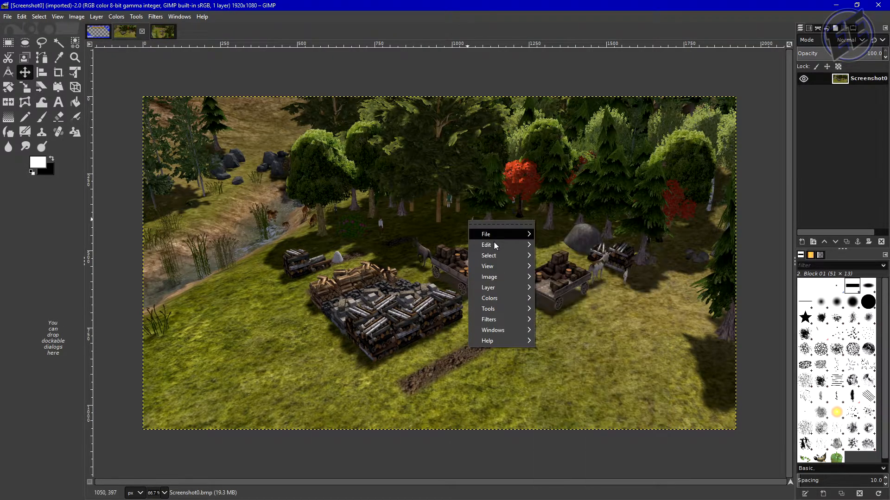
mouse_move(496, 244)
left_click(559, 268)
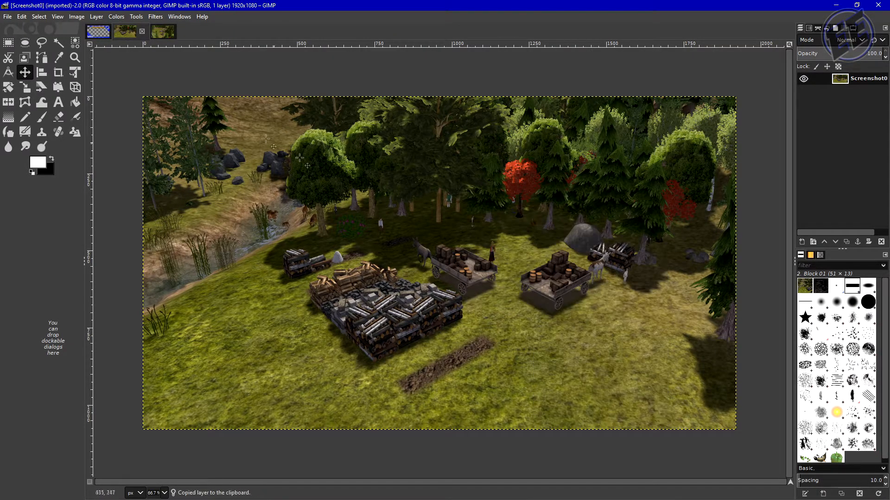
Step: Paste the copied Screenshot0 image into the BanMM8 template as a new layer
left_click(98, 34)
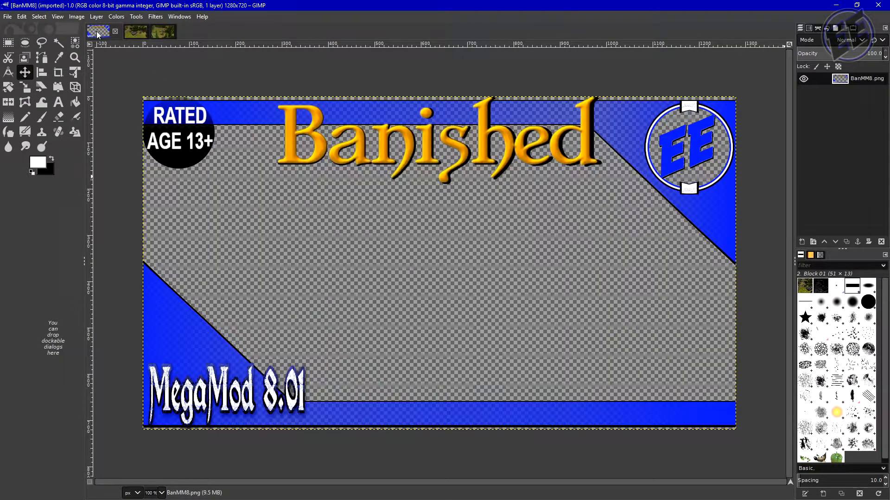
right_click(393, 222)
mouse_move(426, 243)
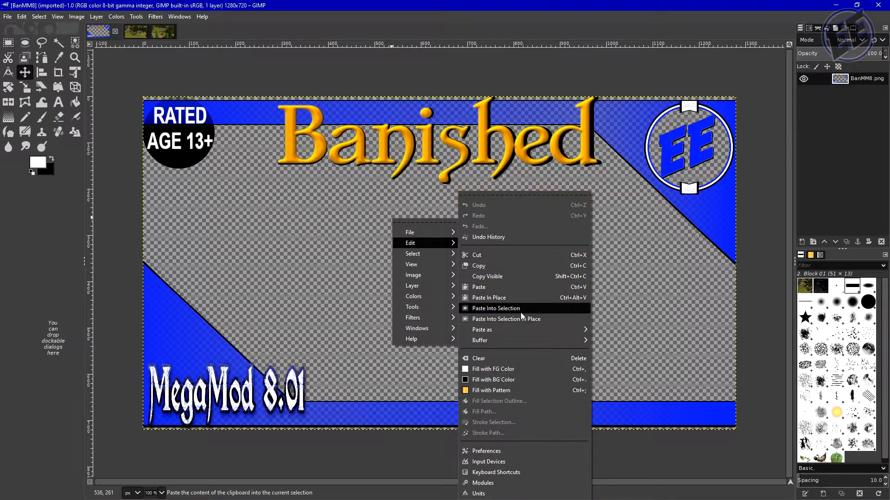
mouse_move(534, 330)
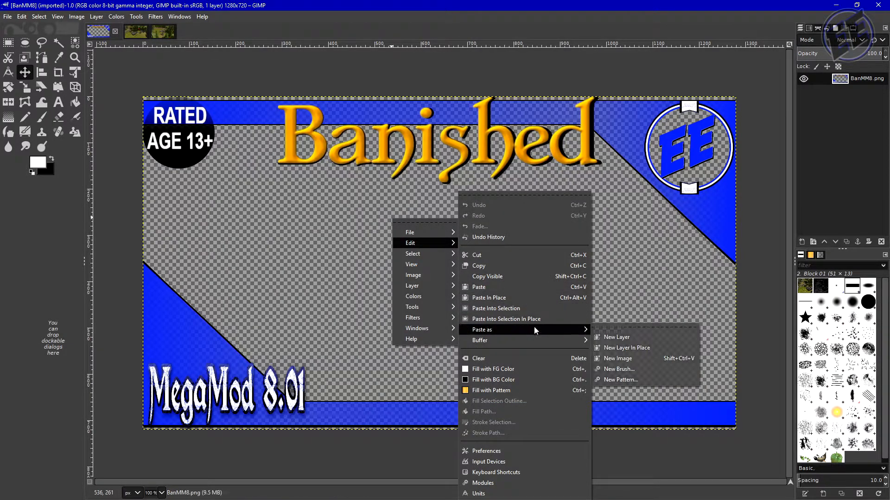
left_click(617, 337)
Step: Scale the pasted Screenshot0 layer to 1280 px wide and 720 px high
key("shift+s")
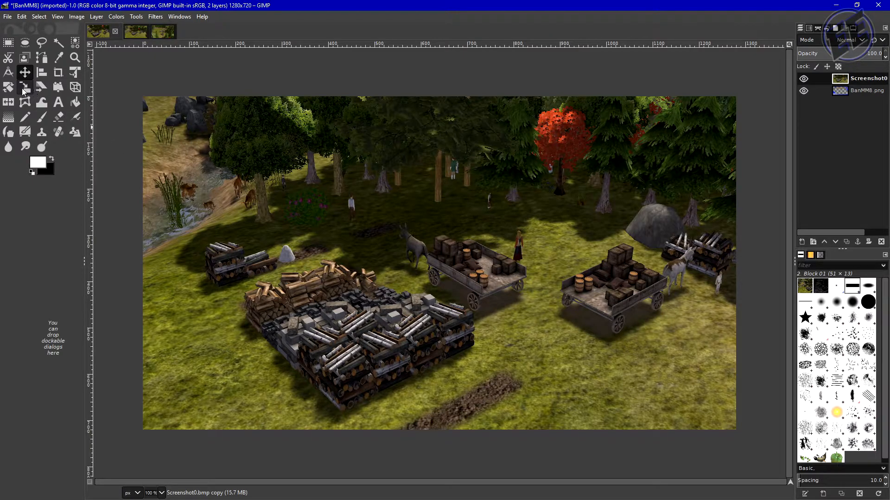
left_click(468, 226)
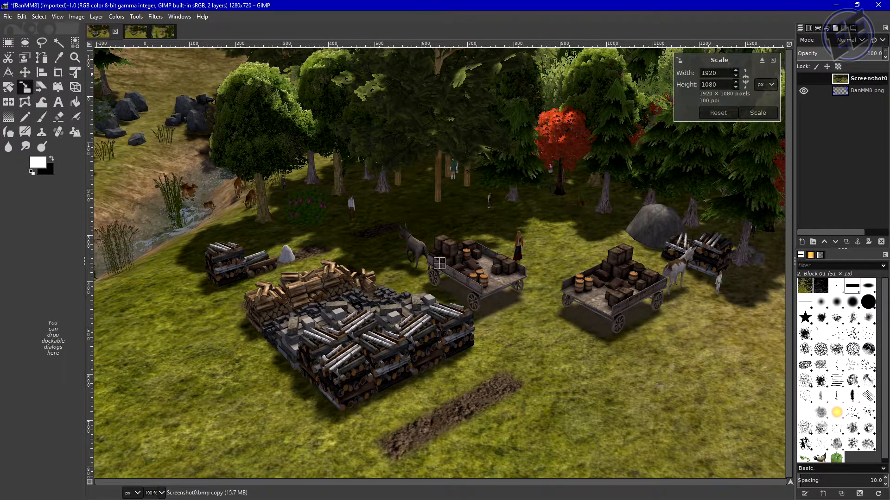
type("12")
key("Tab")
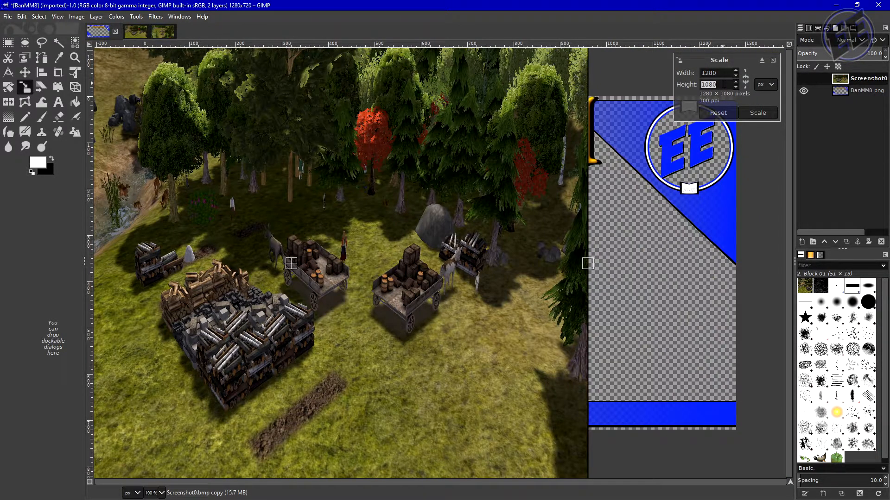
type("720")
left_click(756, 113)
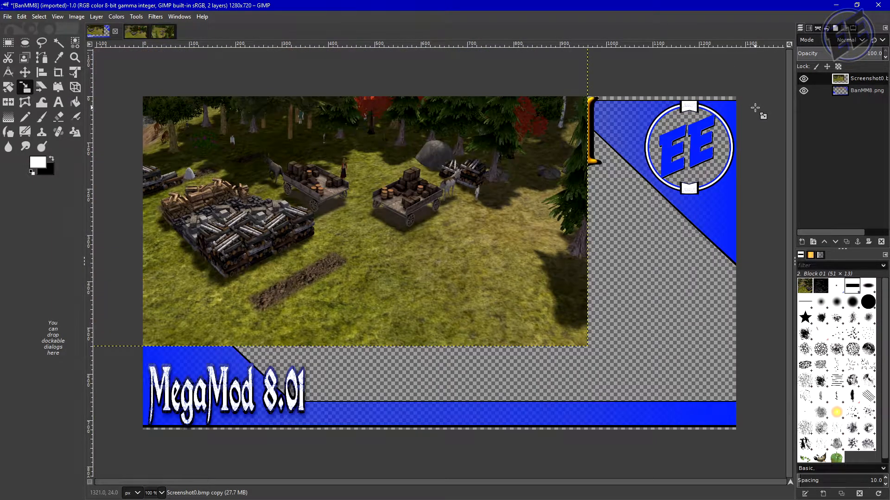
Step: Align the Screenshot0 layer to the image's horizontal and vertical centre and move it beneath the BanMM8.png layer
left_click(854, 29)
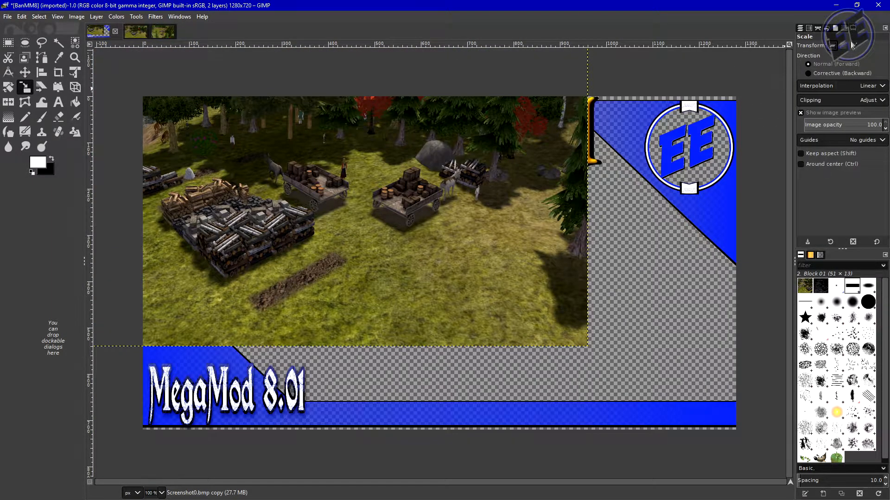
left_click(42, 76)
left_click(297, 200)
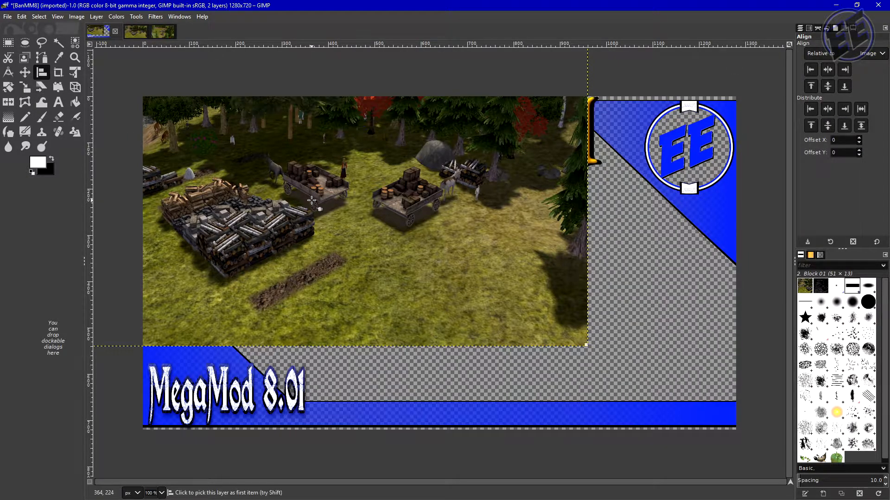
left_click(827, 69)
left_click(829, 89)
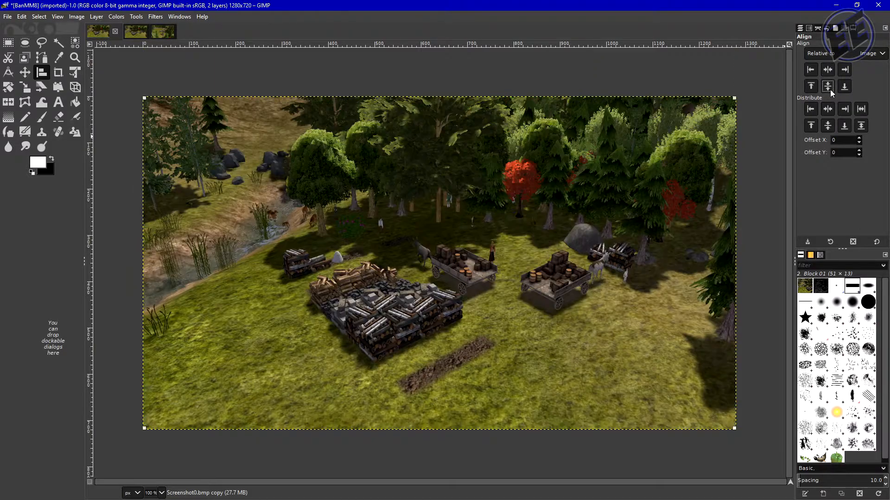
left_click(799, 27)
left_click_drag(858, 79, 860, 109)
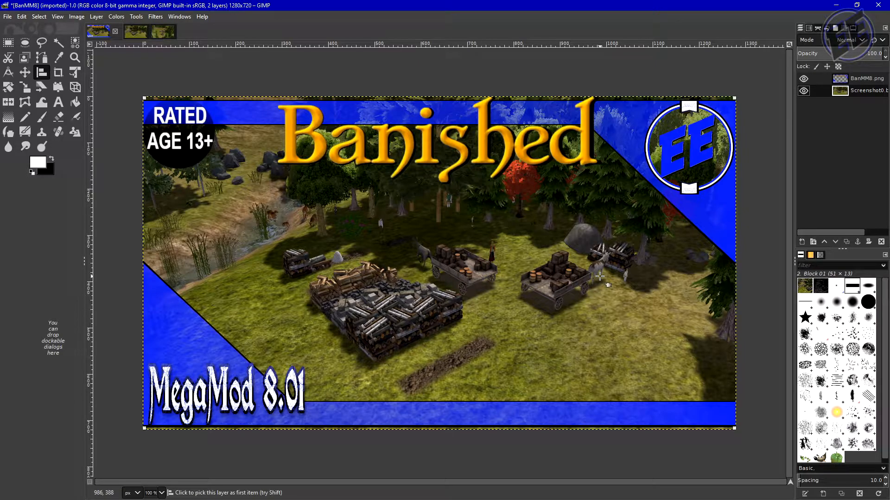
Step: Copy the Screenshot1 image and paste it into the BanMM8 template as a new layer
left_click(162, 31)
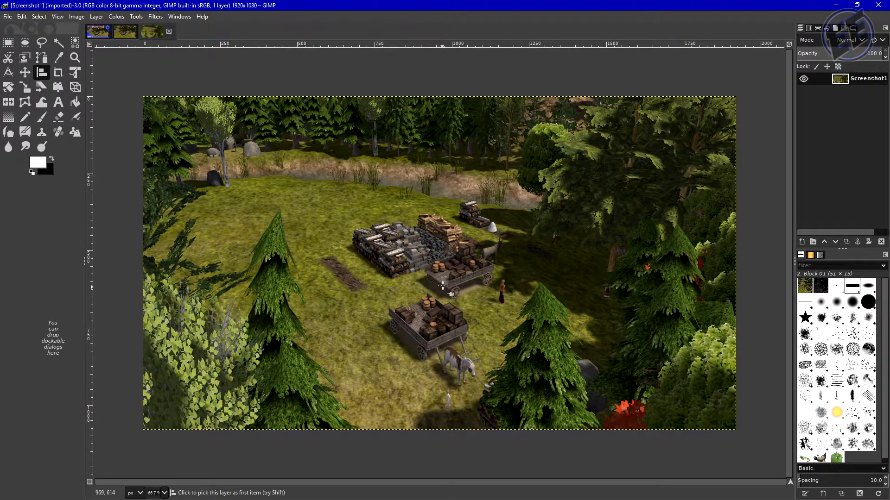
right_click(437, 269)
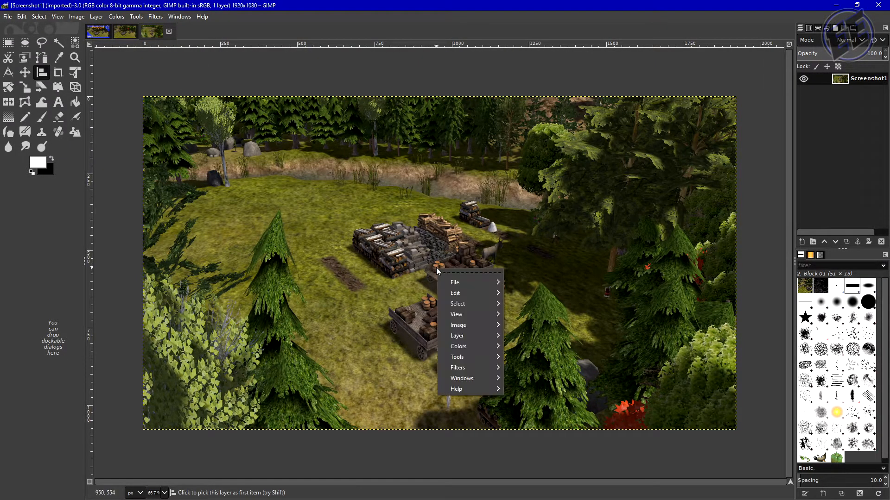
mouse_move(463, 296)
left_click(527, 266)
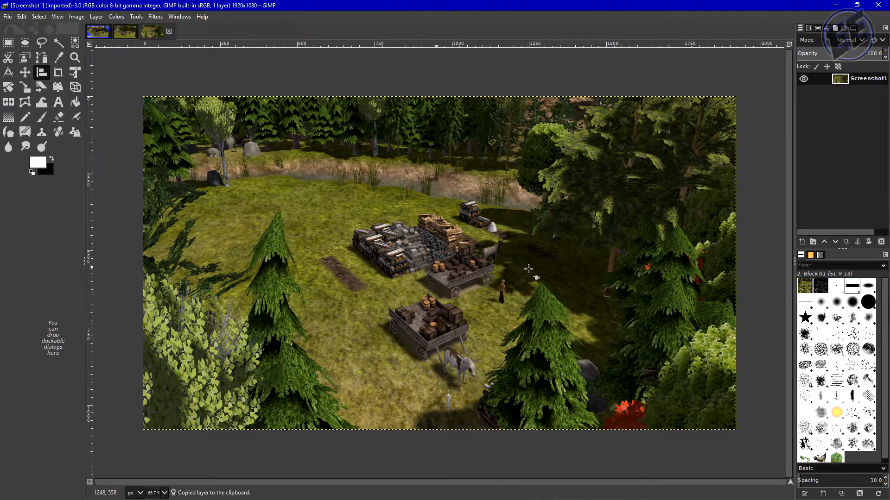
left_click(99, 33)
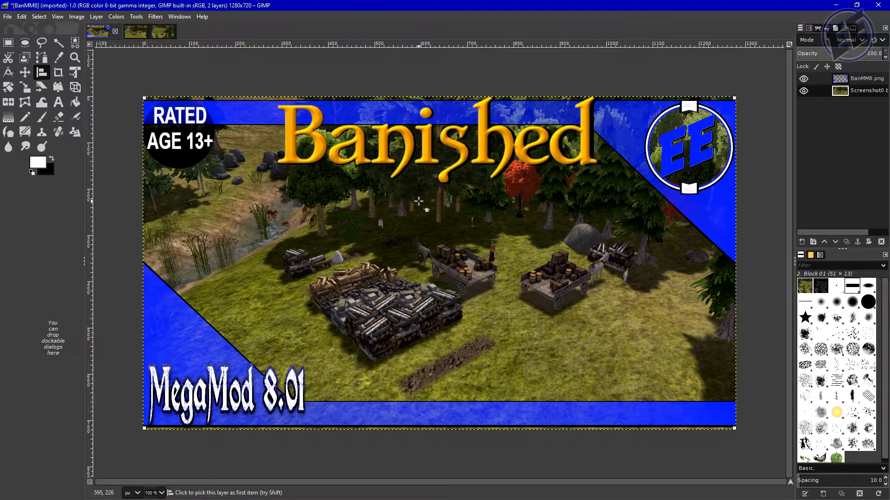
right_click(402, 216)
mouse_move(434, 239)
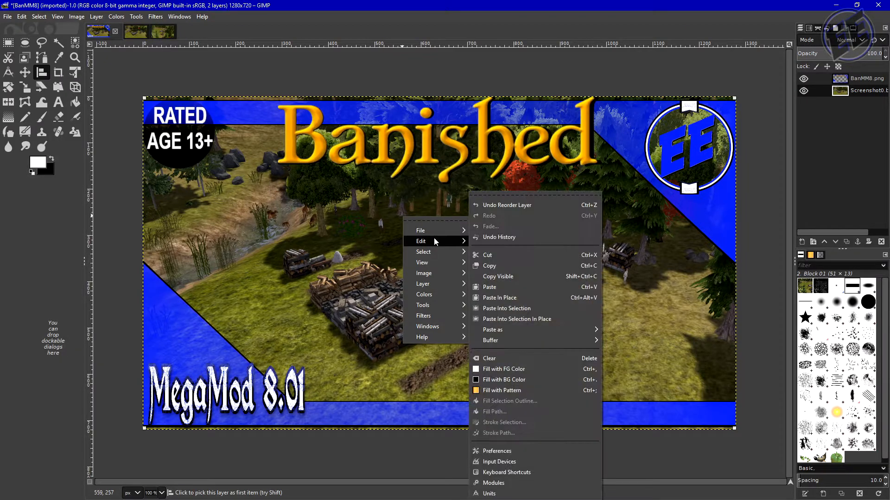
mouse_move(519, 330)
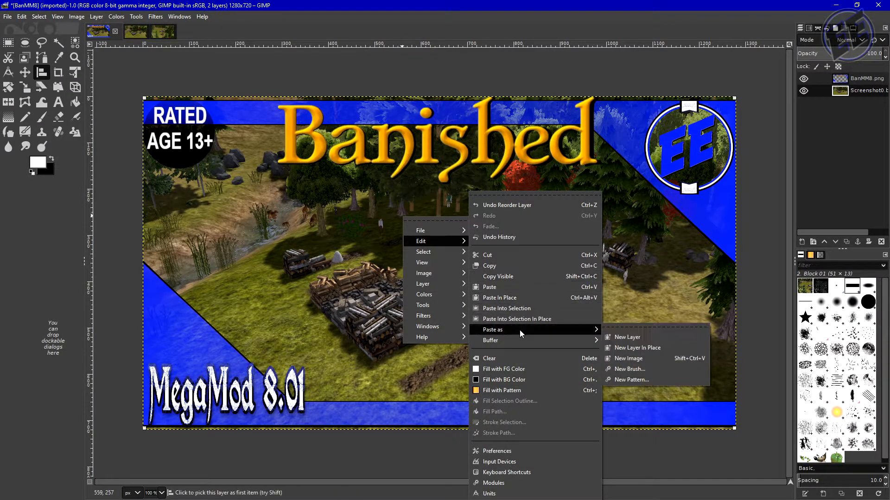
left_click(638, 339)
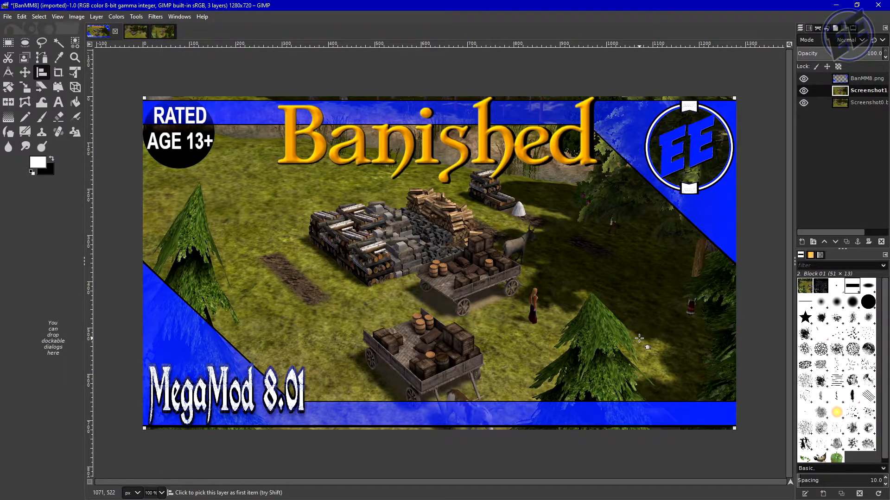
Step: Scale the pasted Screenshot1 layer to 1280 px wide and 720 px high
key("shift+s")
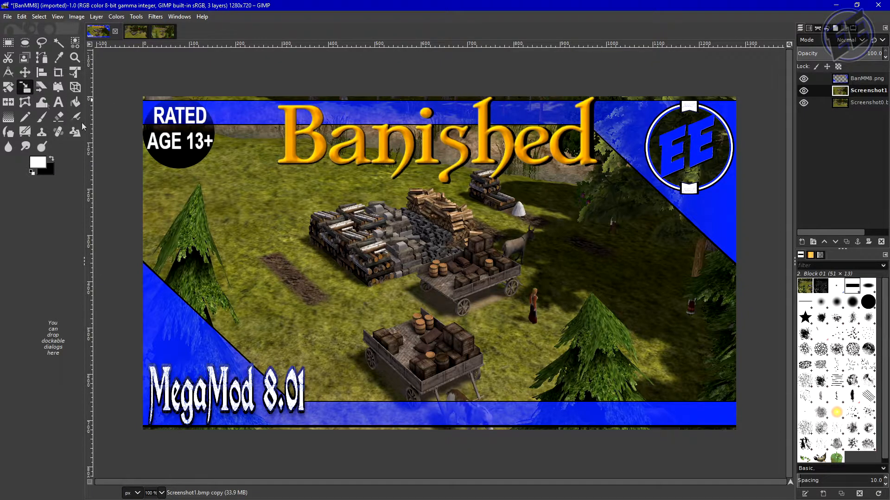
left_click(512, 259)
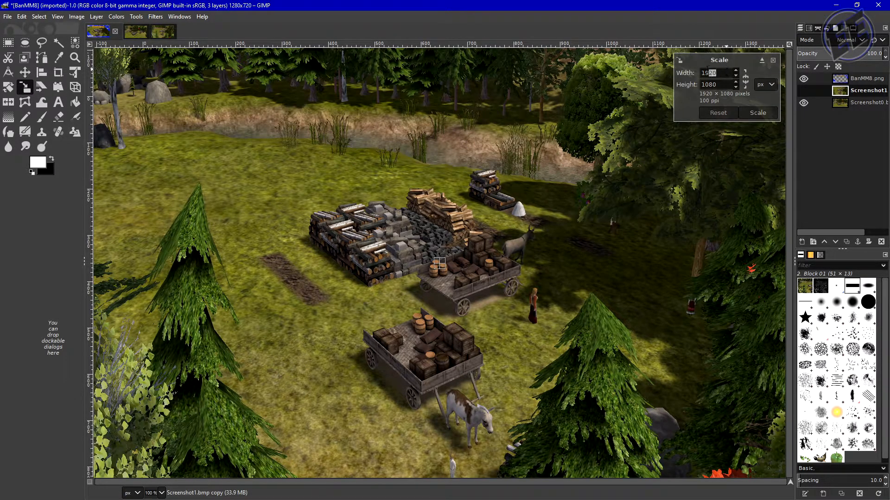
left_click_drag(708, 71, 680, 68)
type("1280")
key("Tab")
type("7")
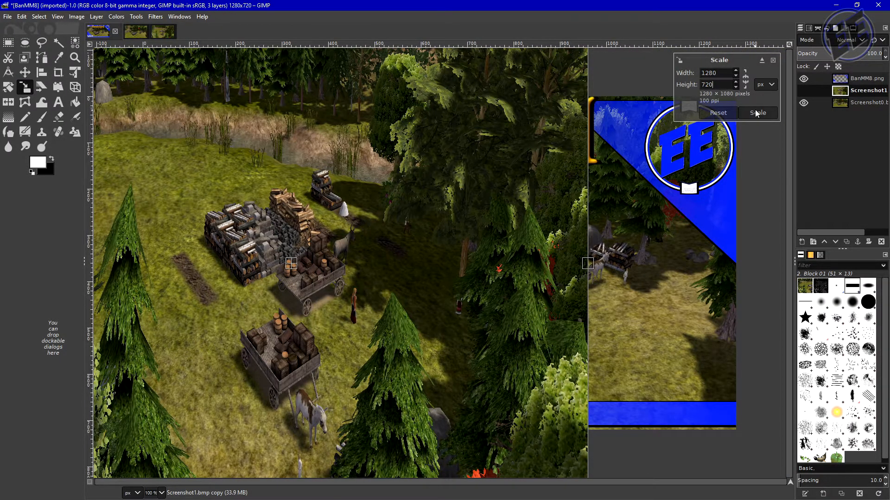
left_click(755, 112)
Step: Choose the Align tool and raise the Screenshot1 layer above the BanMM8.png layer
left_click(852, 29)
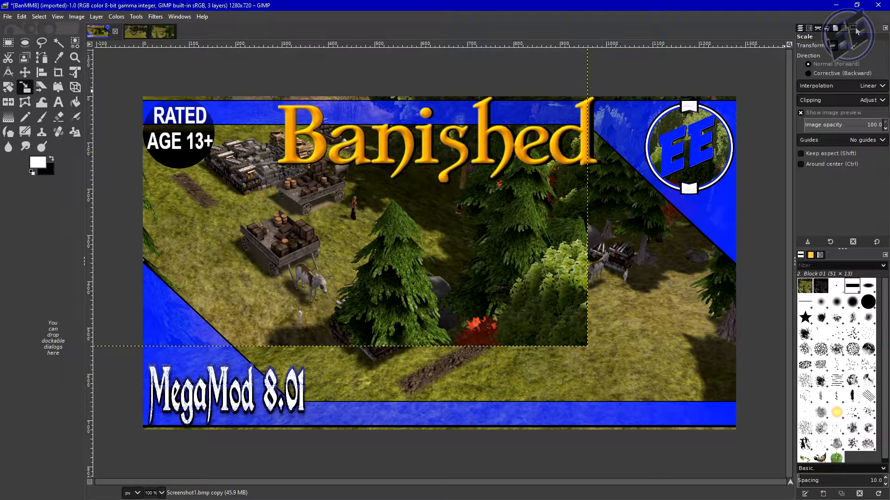
left_click(41, 72)
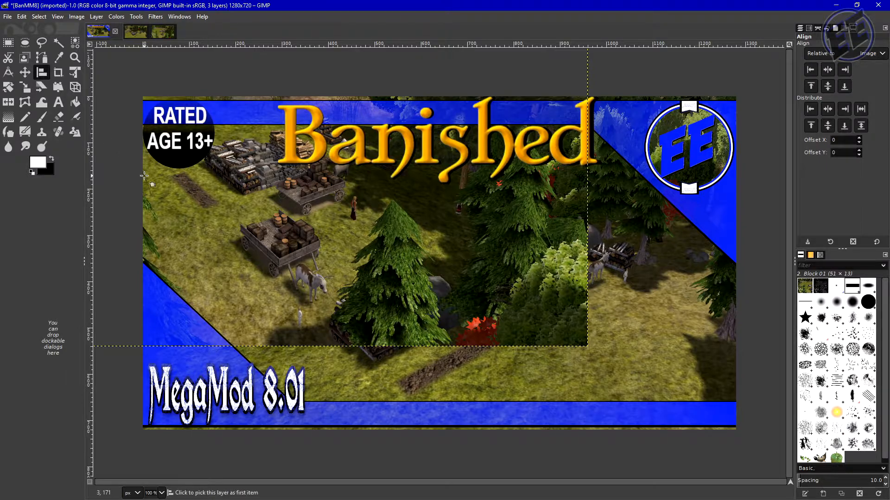
left_click(802, 28)
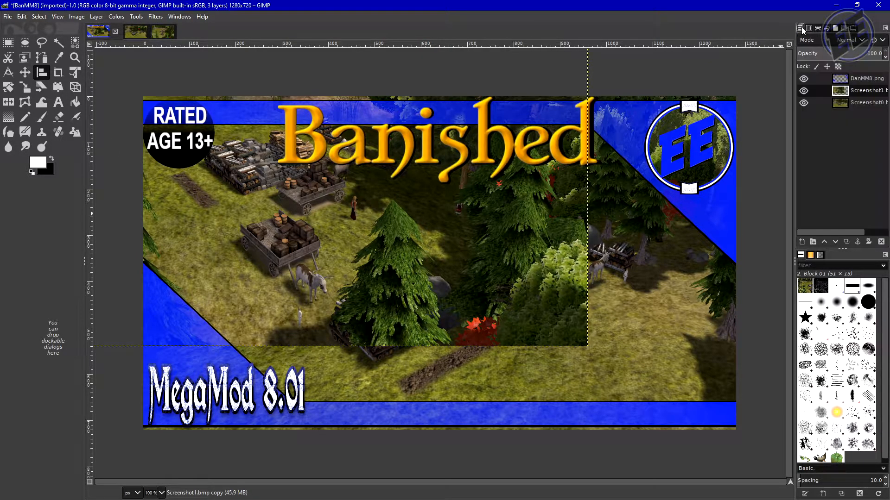
left_click_drag(864, 79, 866, 76)
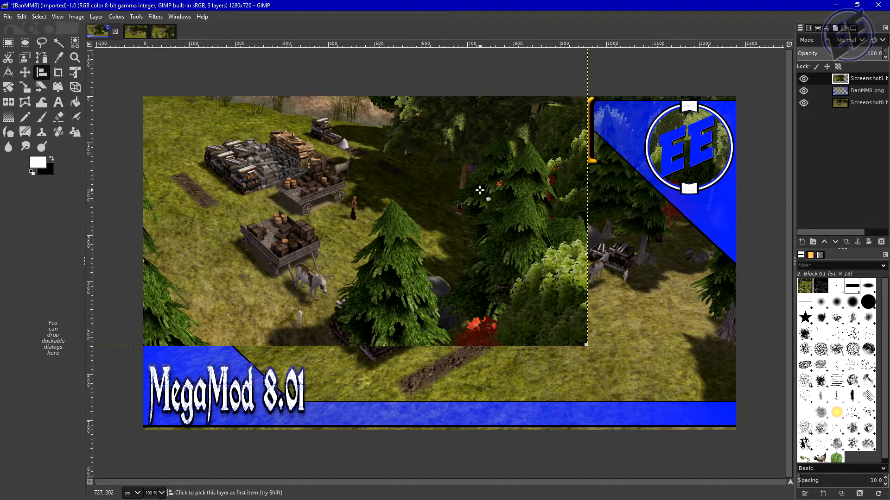
Step: Centre the Screenshot1 layer horizontally and vertically on the image and move it back beneath the BanMM8.png layer
left_click(856, 30)
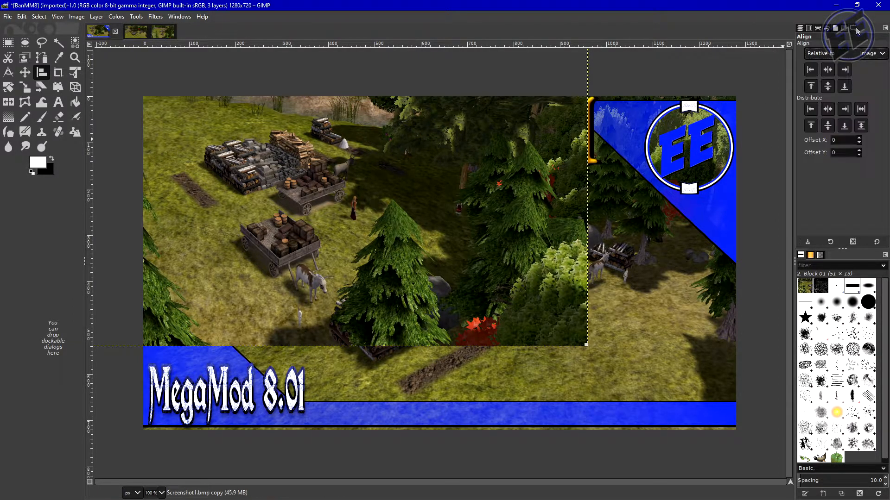
left_click(827, 69)
left_click(827, 86)
left_click(800, 28)
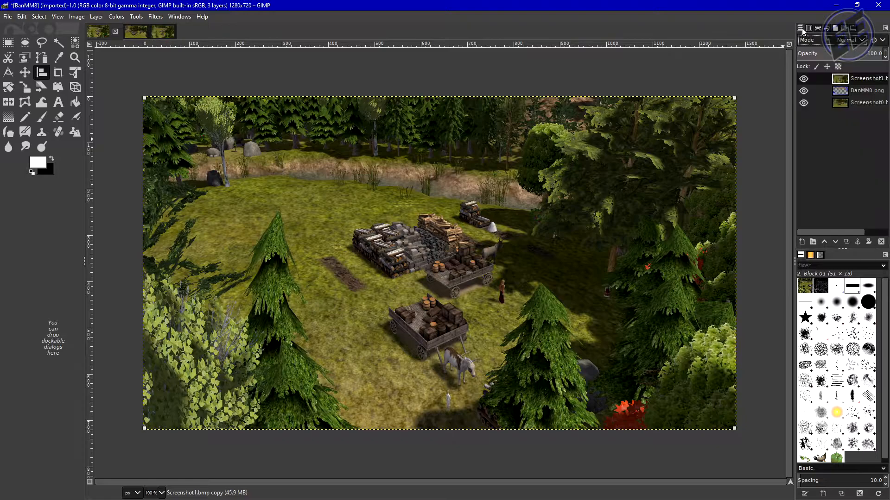
left_click_drag(861, 79, 862, 97)
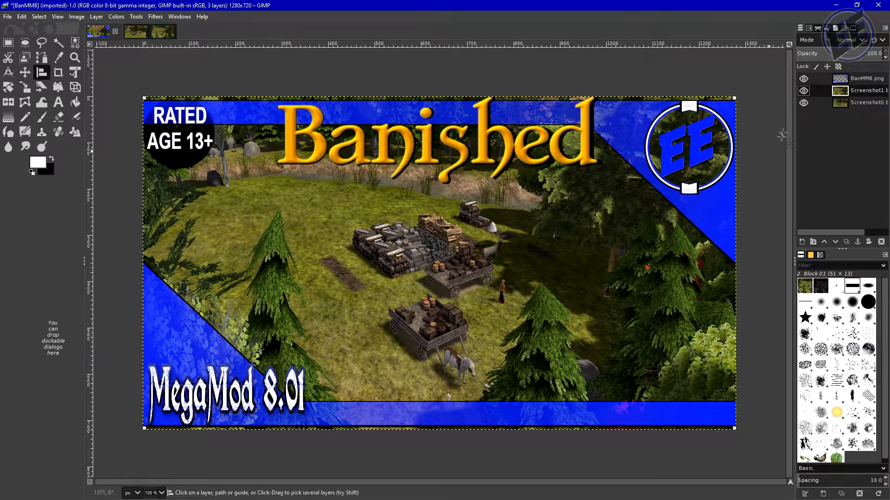
Step: Toggle the visibility of the two screenshot layers to compare the backgrounds, leaving Screenshot1 hidden and Screenshot0 shown
left_click(804, 90)
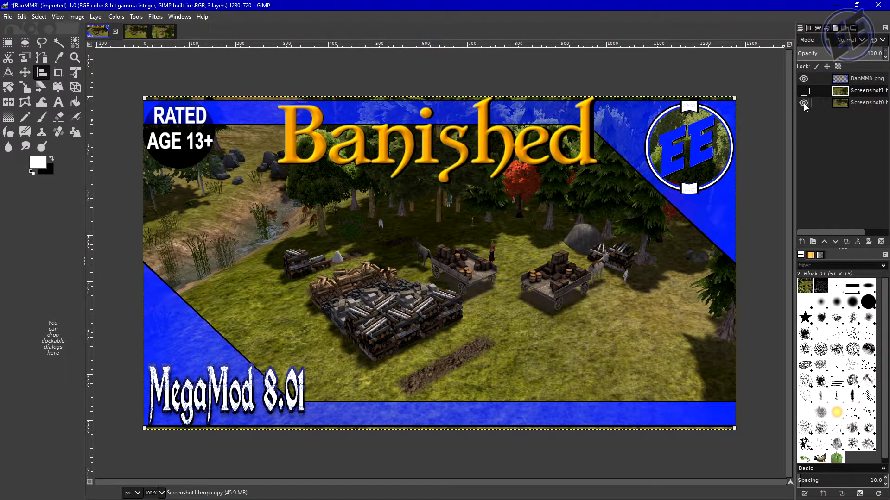
left_click(803, 104)
left_click(803, 104)
left_click(803, 92)
left_click(803, 103)
left_click(804, 91)
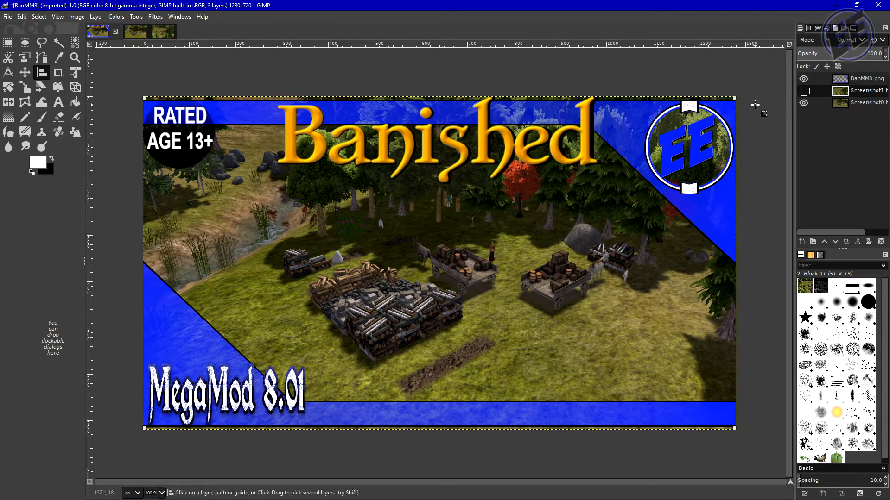
Step: Delete the Screenshot0 layer and show the Screenshot1 layer beneath the BanMM8.png layer
left_click_drag(860, 91, 862, 74)
right_click(861, 104)
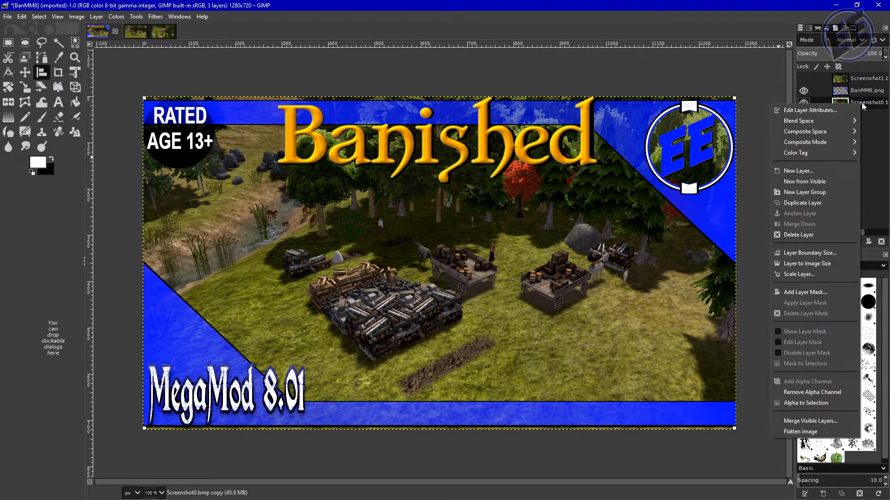
left_click(804, 235)
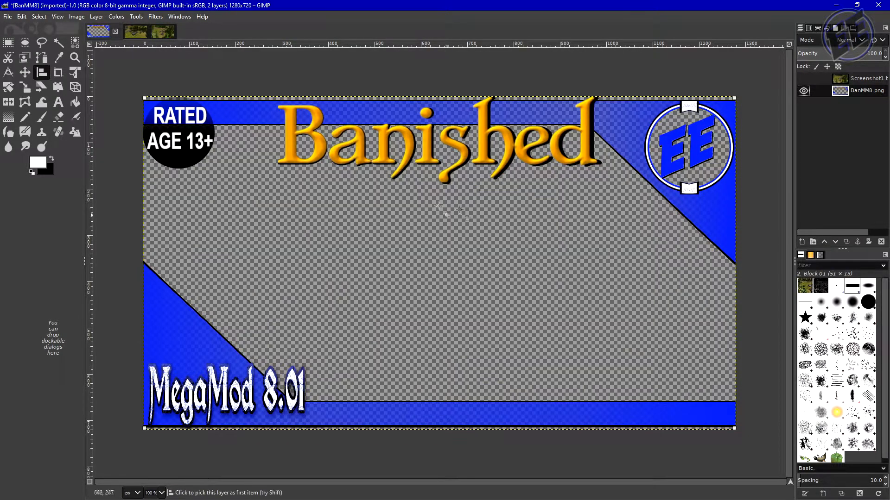
left_click(803, 78)
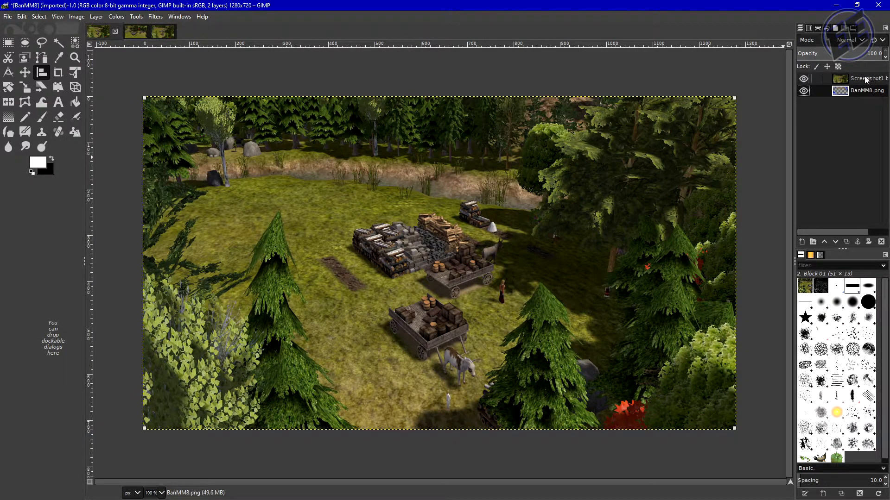
left_click_drag(866, 80, 863, 104)
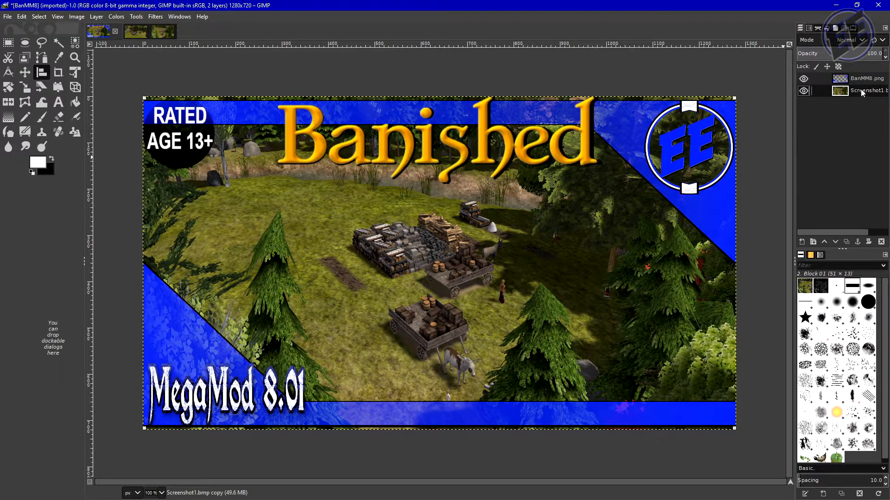
Step: Raise the Screenshot1 layer above BanMM8.png and apply Exposure to it with a black level of 0.009 and an exposure of 1.395
left_click_drag(861, 91, 863, 76)
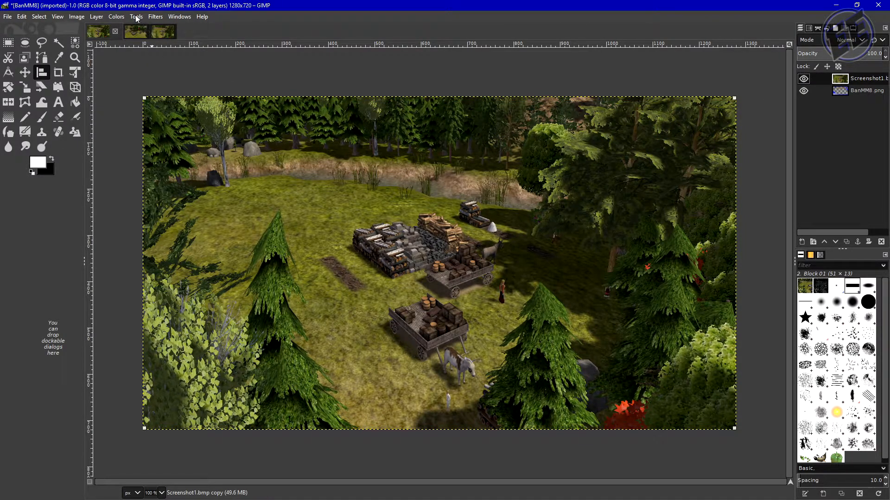
left_click(121, 19)
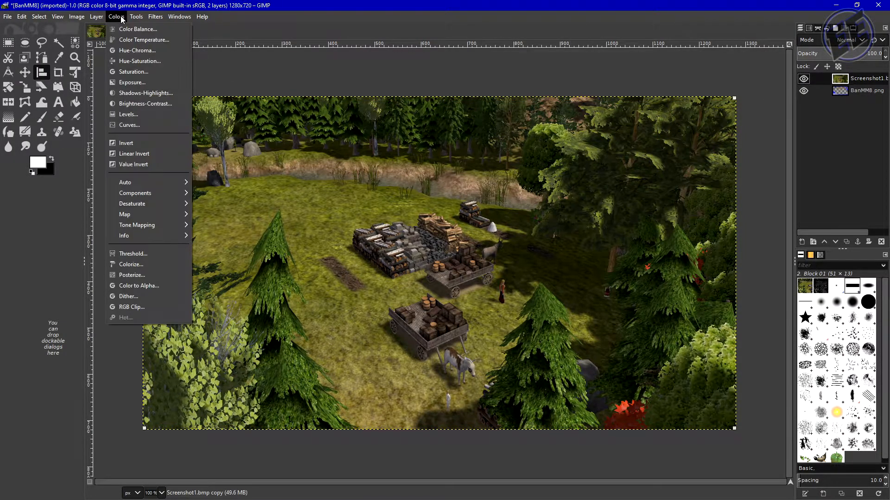
left_click(132, 82)
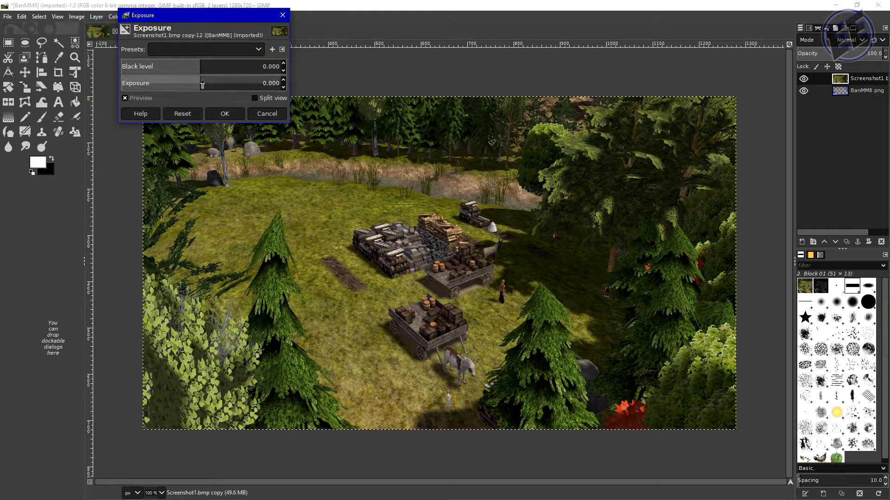
left_click_drag(201, 85, 213, 83)
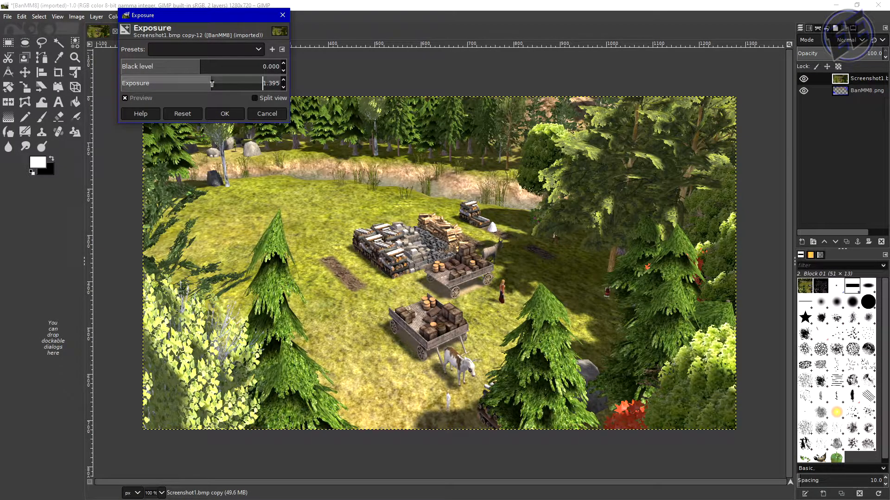
left_click(203, 66)
left_click_drag(205, 66, 207, 66)
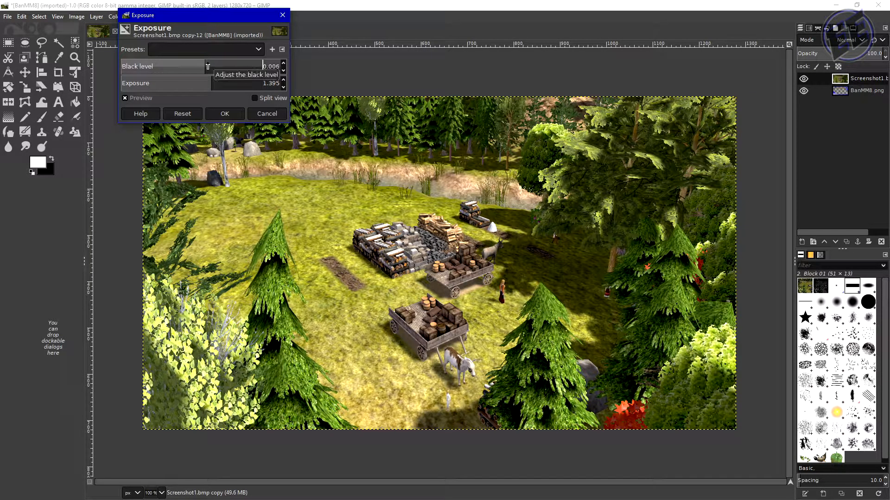
left_click(207, 66)
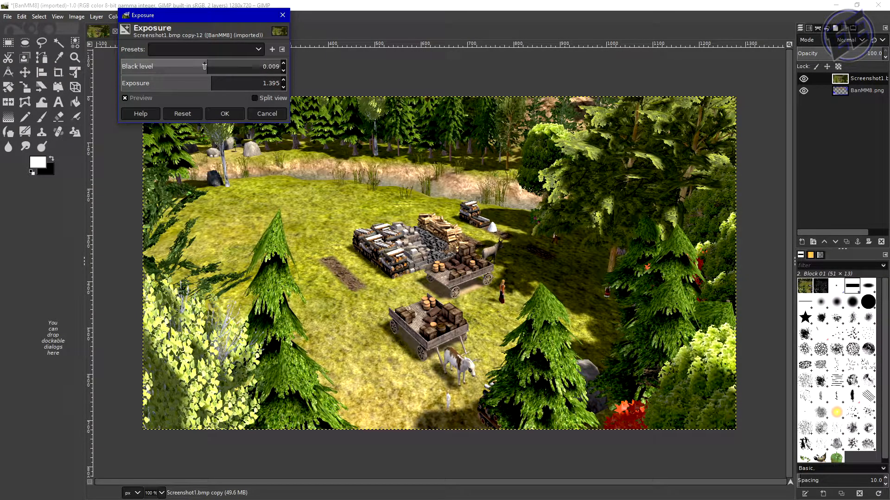
left_click(225, 113)
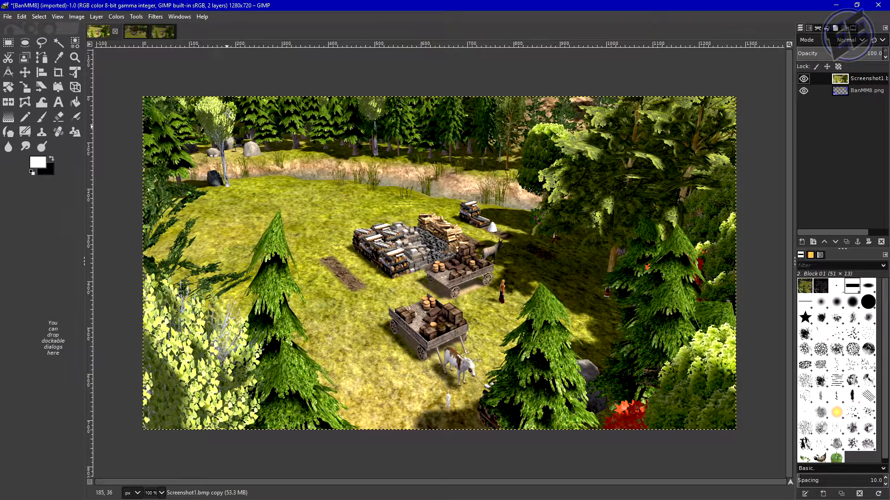
Step: Apply Saturation to the Screenshot1 layer with a scale of about 1.459 and move the layer back beneath BanMM8.png
left_click(115, 17)
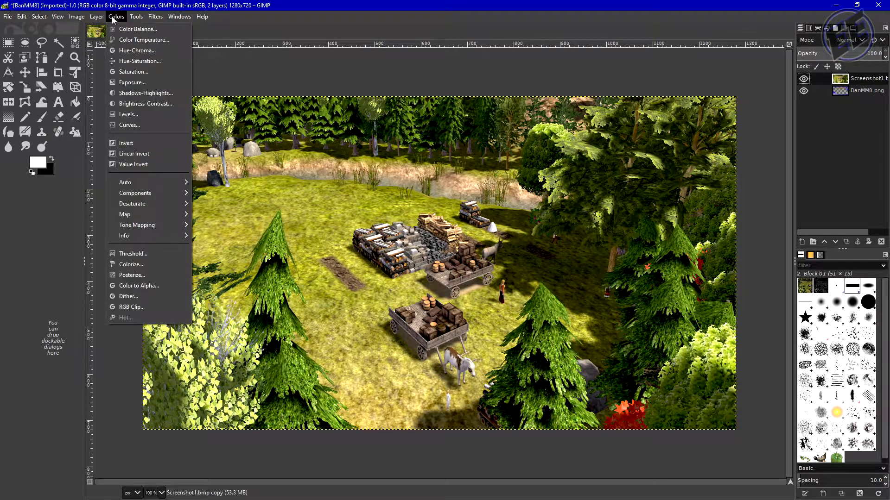
left_click(137, 72)
left_click_drag(200, 65, 238, 64)
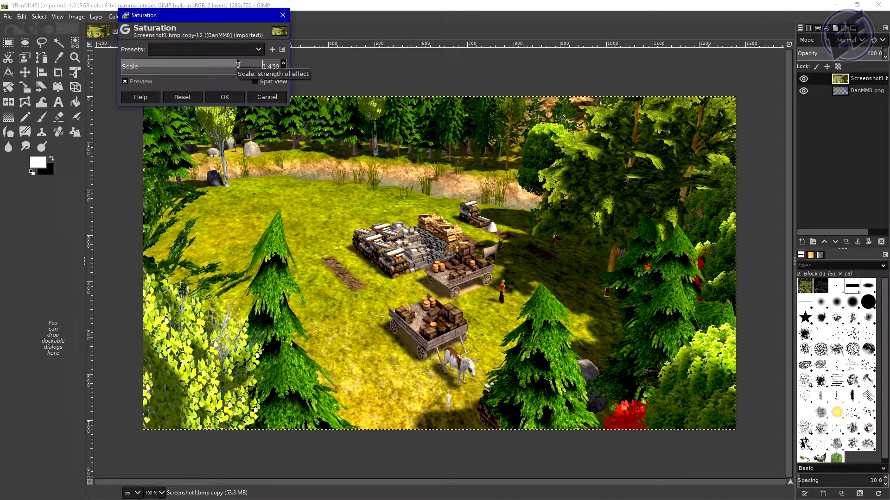
left_click(225, 97)
left_click_drag(840, 91, 855, 103)
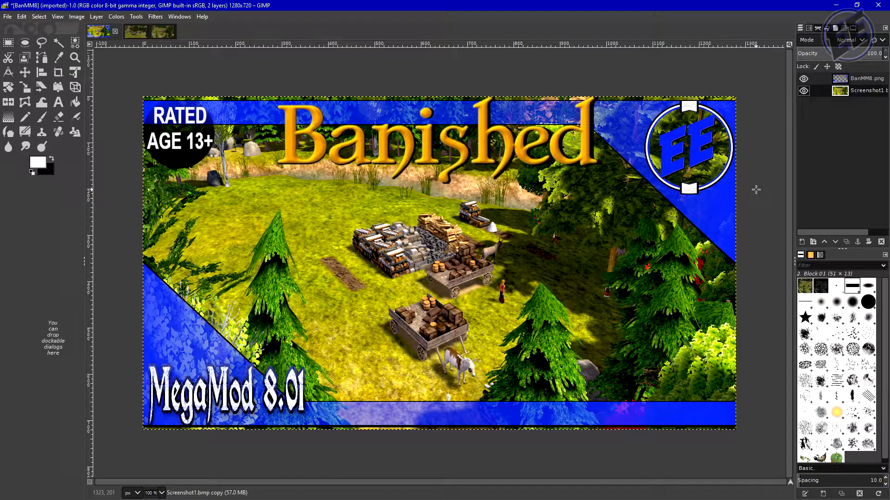
Step: Examine how readable the thumbnail is at small display sizes and return to the 100% view
key("minus")
key("minus")
key("minus")
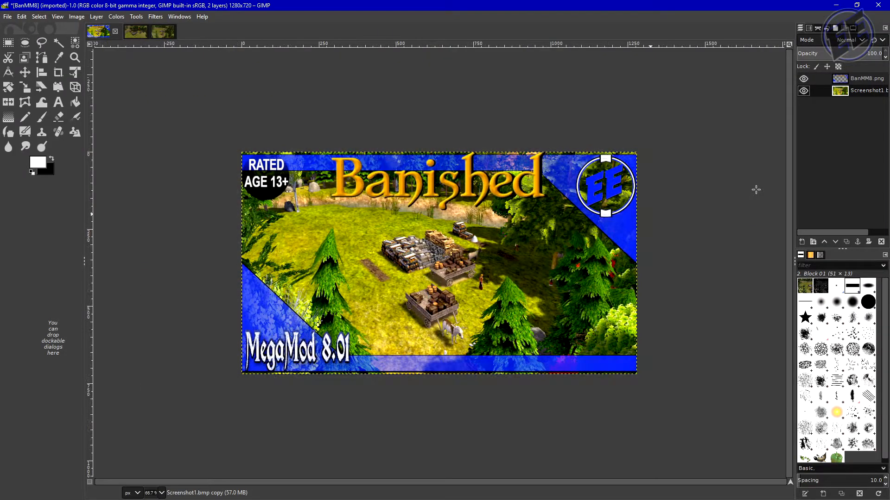
key("minus")
key("minus")
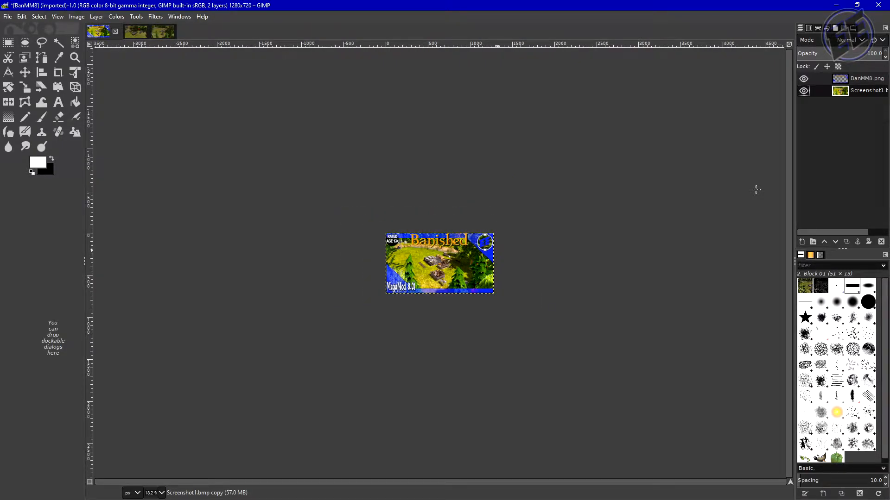
scroll(756, 189, "up", 6)
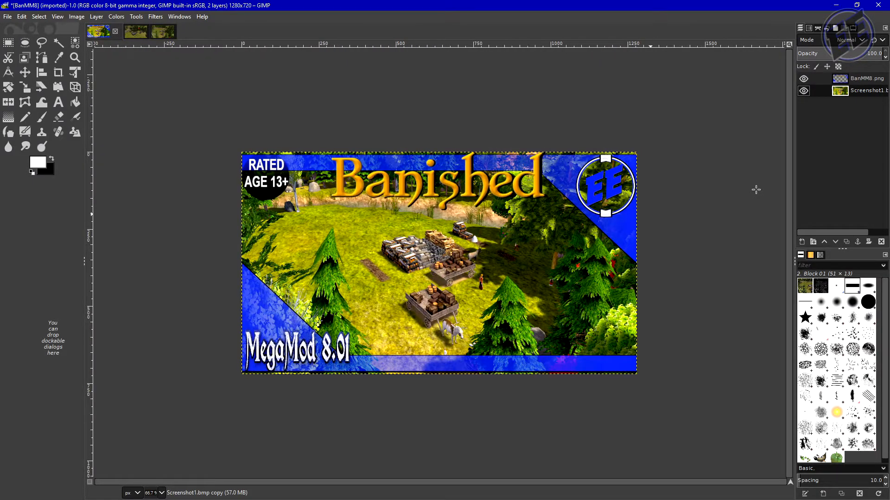
scroll(756, 190, "down", 4)
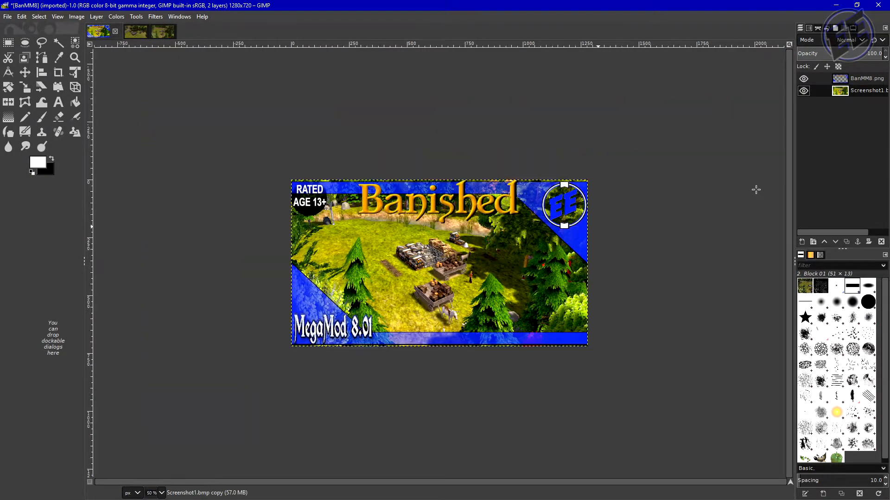
scroll(756, 190, "down", 1)
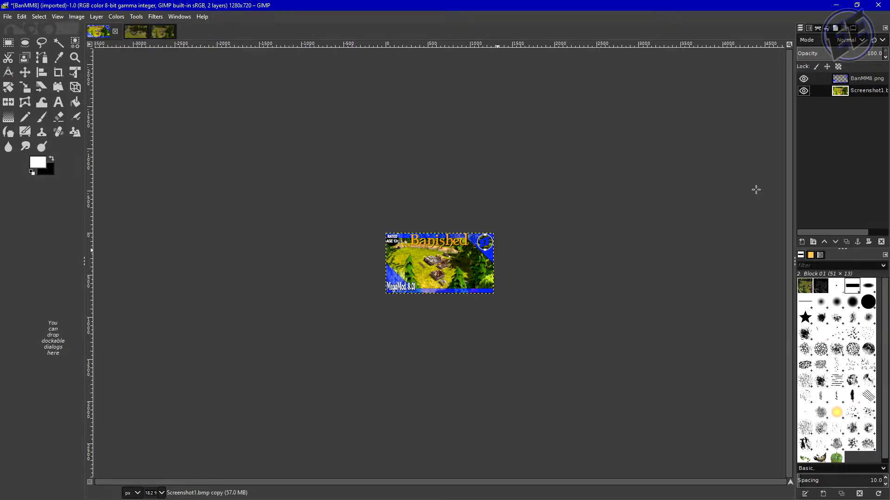
scroll(756, 189, "up", 1)
scroll(756, 189, "up", 1)
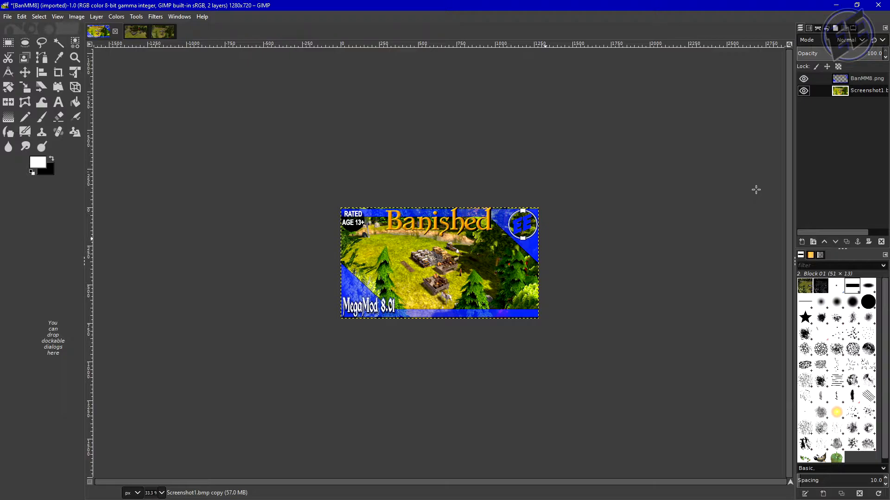
key("1")
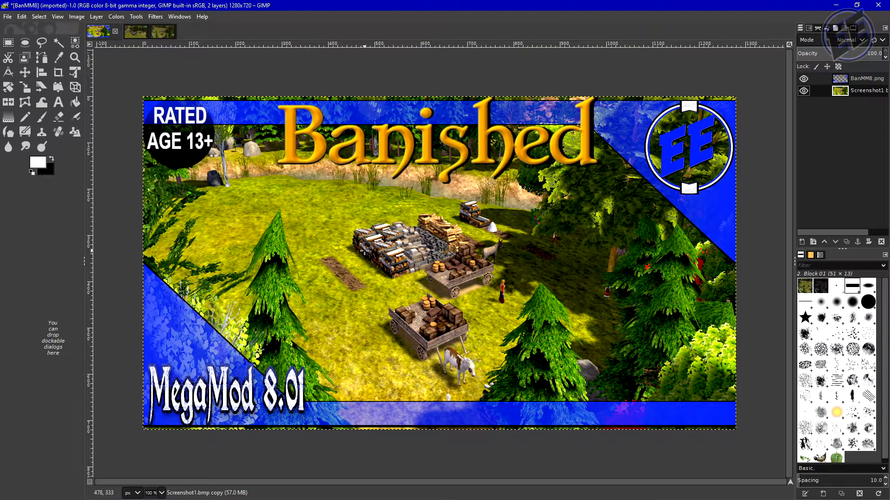
left_click(117, 18)
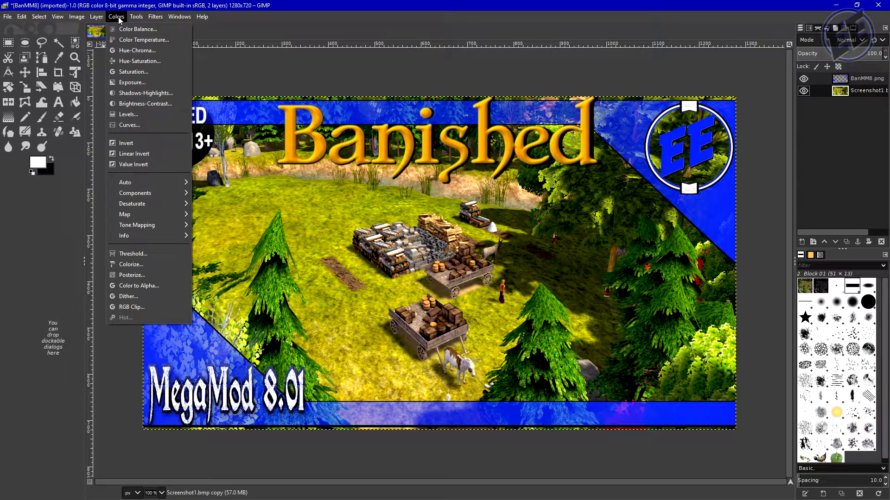
left_click(117, 17)
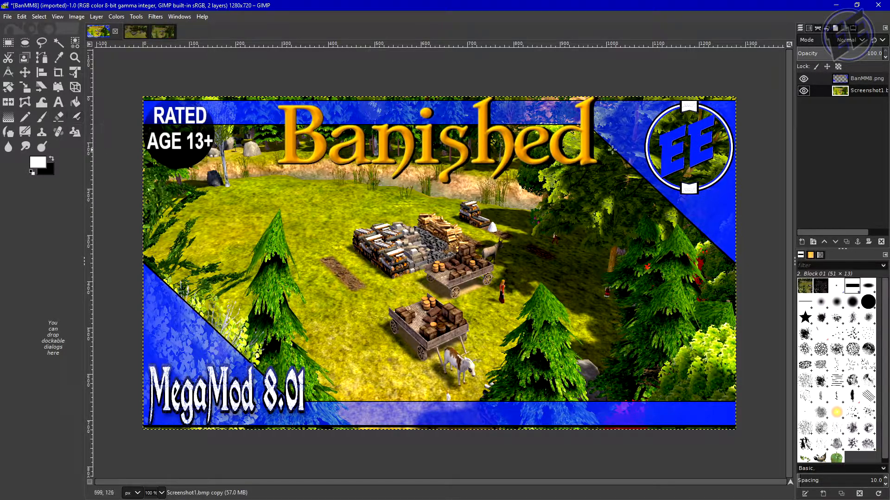
Step: Raise the Screenshot1 layer above BanMM8.png and scale it to 1920 px wide and 1080 px high
left_click_drag(873, 95, 870, 77)
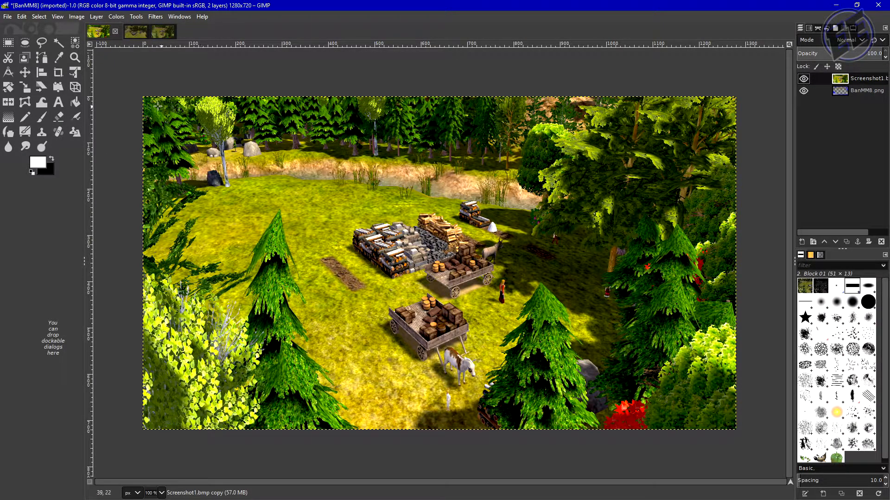
left_click(26, 87)
left_click(432, 268)
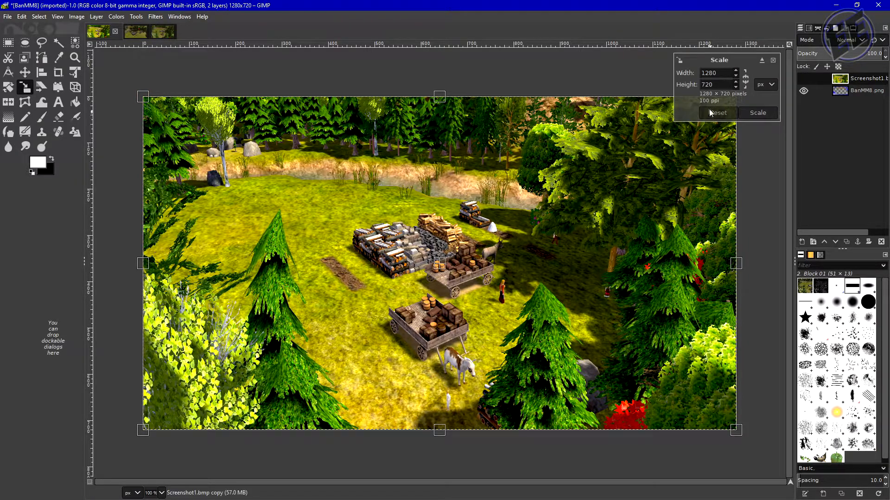
double_click(709, 73)
type("1920")
key("Tab")
type("1080")
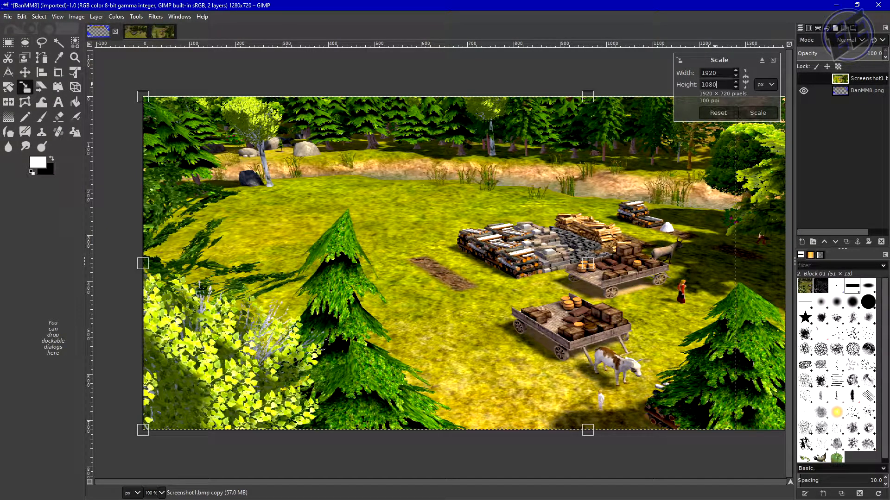
left_click(759, 113)
Step: Place the Screenshot1 layer beneath BanMM8.png and reposition it so both carts sit near the middle of the template, checking it at small size
key("m")
left_click_drag(849, 94, 861, 77)
left_click_drag(599, 322, 435, 216)
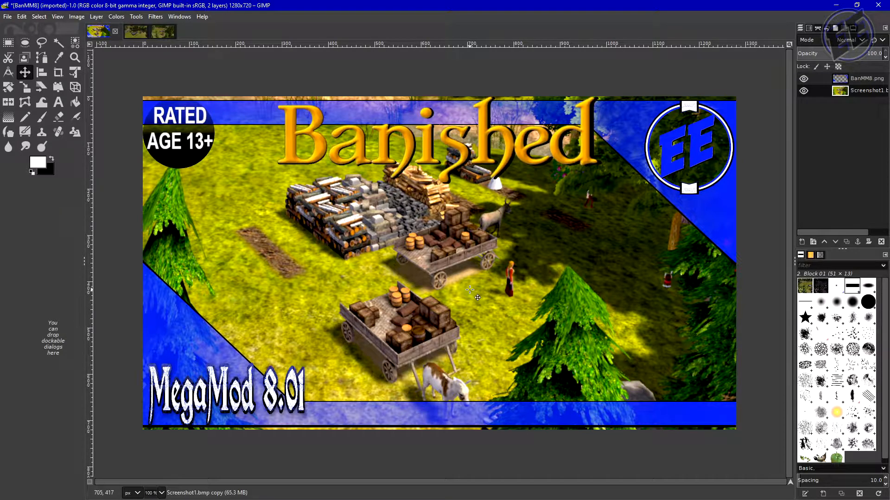
left_click_drag(457, 317, 462, 292)
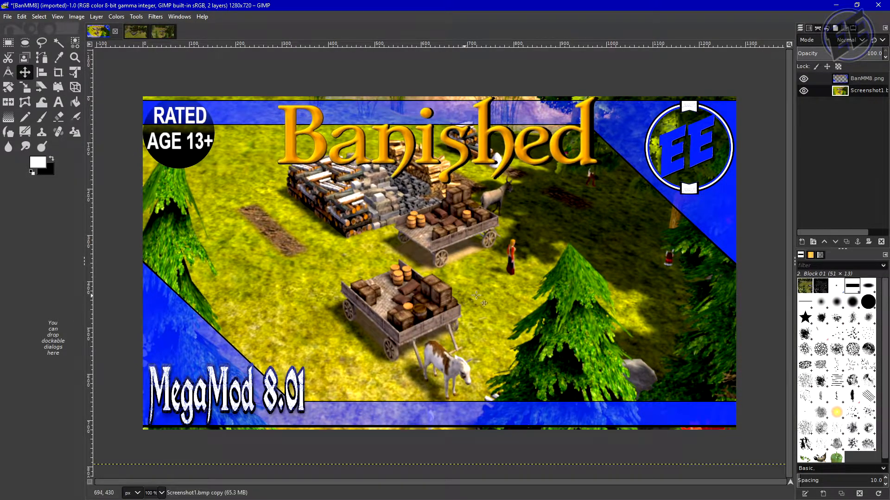
scroll(756, 269, "down", 3)
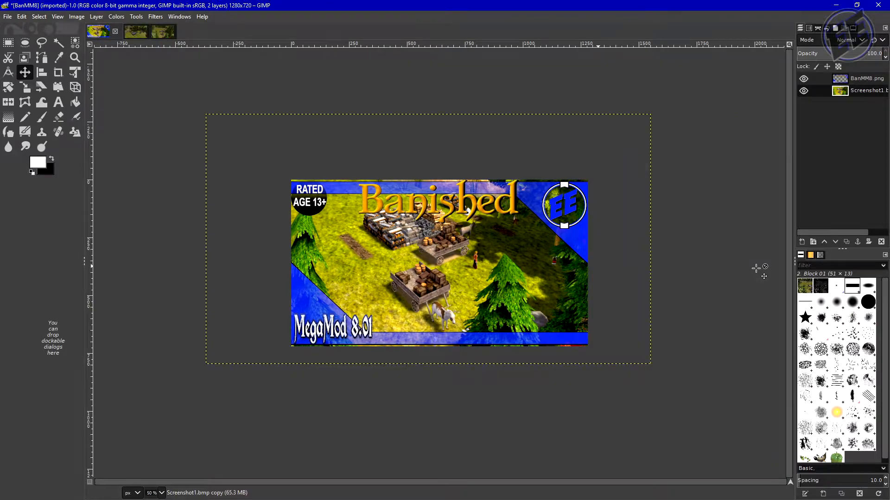
scroll(756, 269, "down", 2)
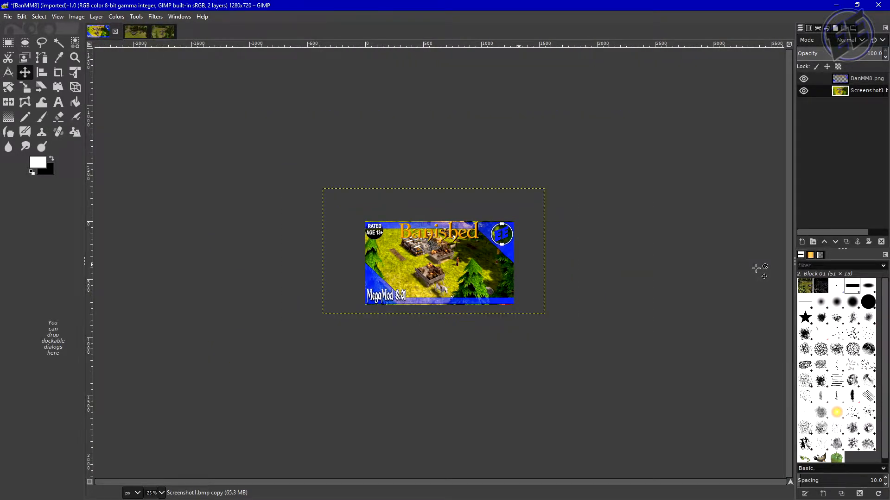
scroll(756, 269, "up", 5)
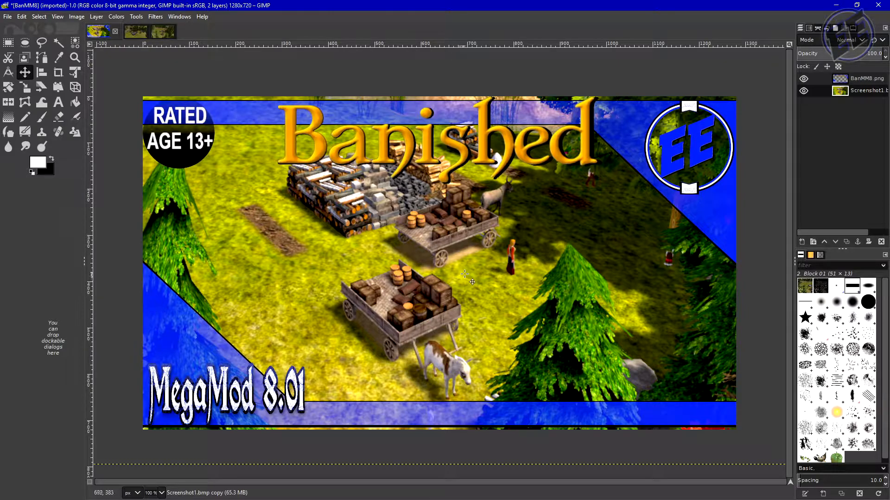
Step: Copy the original, unedited Screenshot1 layer from its own 1920x1080 image
left_click(164, 31)
right_click(355, 186)
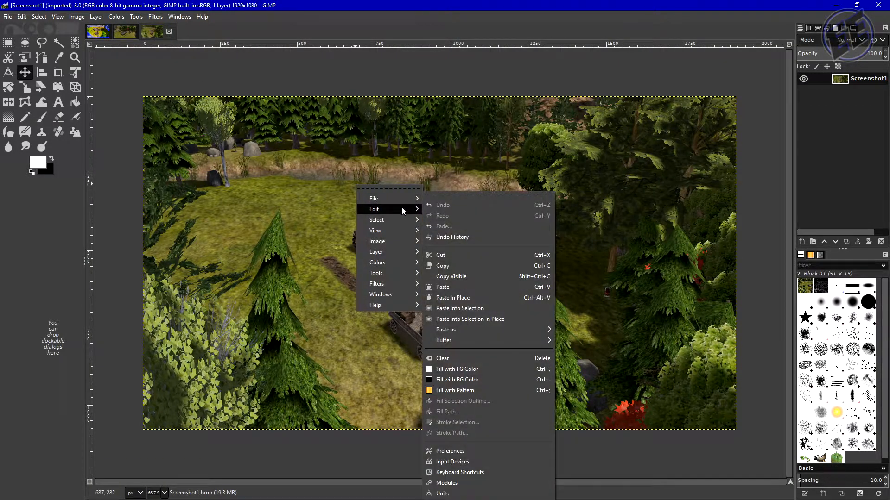
mouse_move(398, 262)
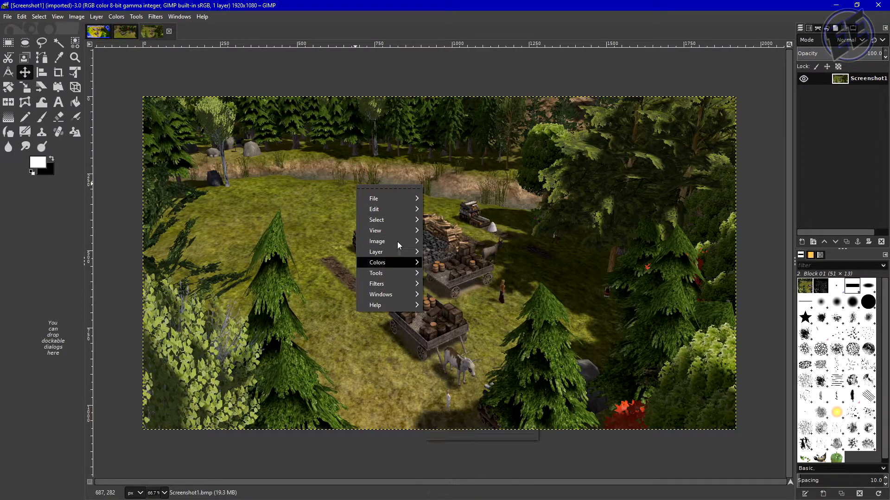
mouse_move(396, 209)
left_click(453, 268)
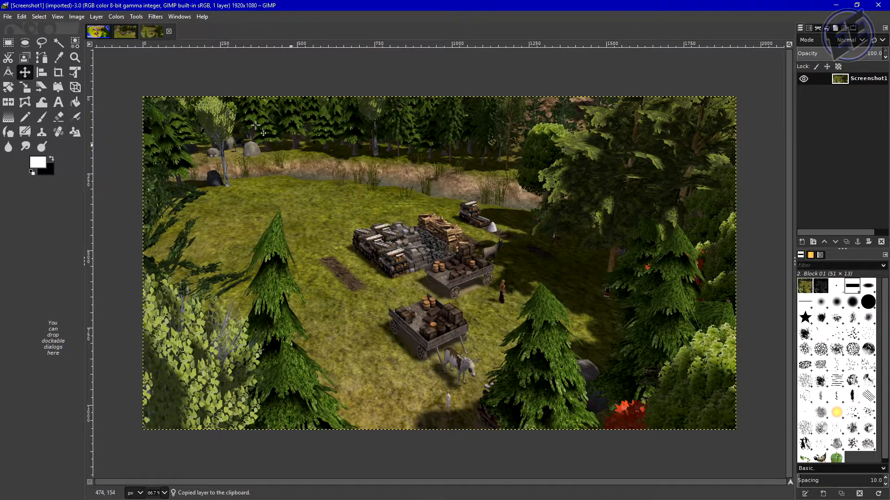
Step: Paste the copied screenshot into the BanMM8 image as a new layer between BanMM8.png and the edited screenshot layer
left_click(100, 31)
right_click(407, 202)
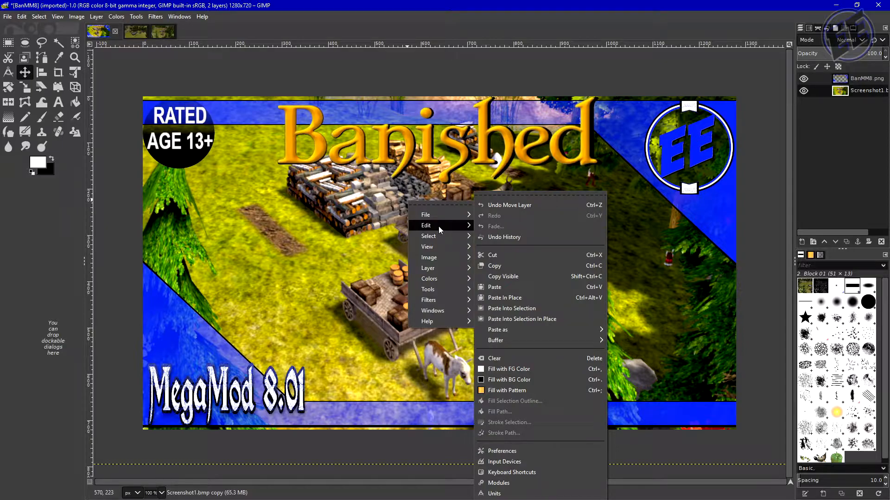
mouse_move(450, 230)
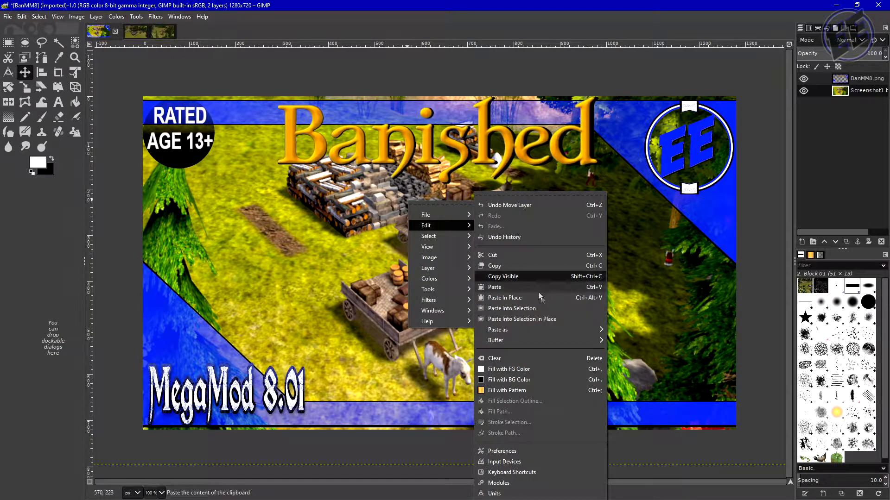
mouse_move(556, 329)
left_click(642, 337)
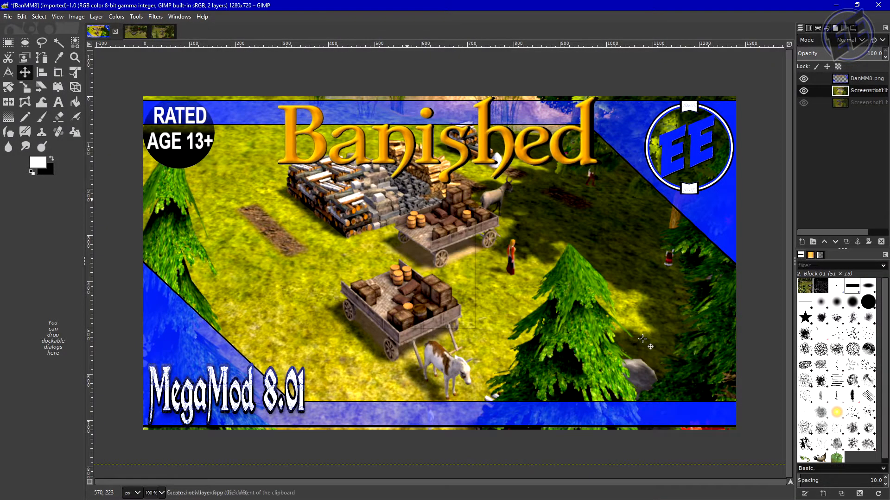
Step: Compare the original and edited screenshots by repeatedly toggling the pasted layer's visibility, leaving that layer hidden
left_click(804, 92)
left_click(804, 93)
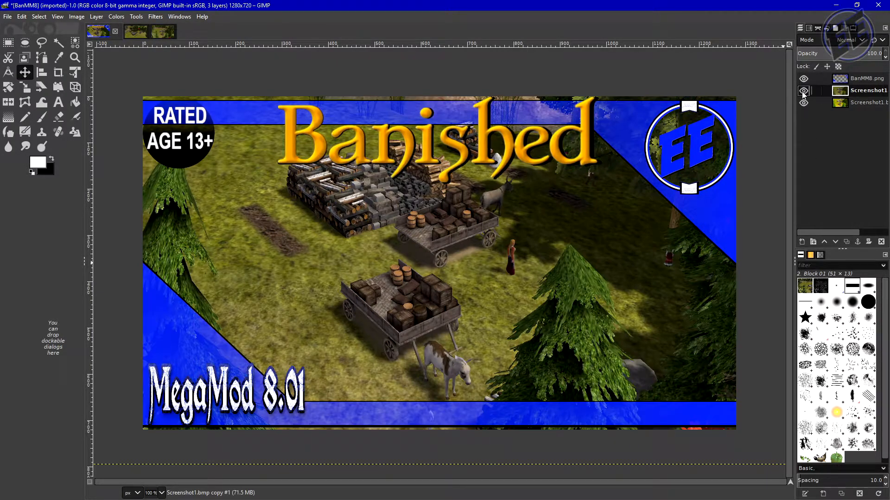
left_click(803, 92)
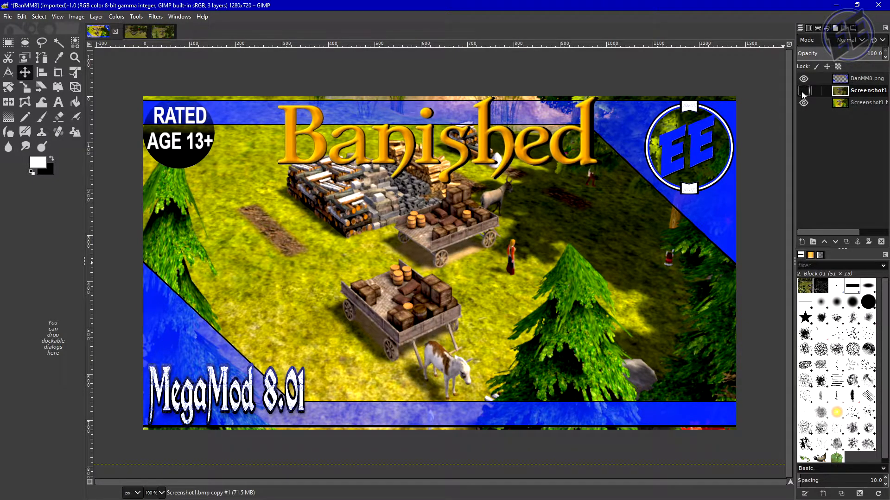
left_click(803, 91)
left_click(802, 92)
left_click(803, 92)
left_click(803, 92)
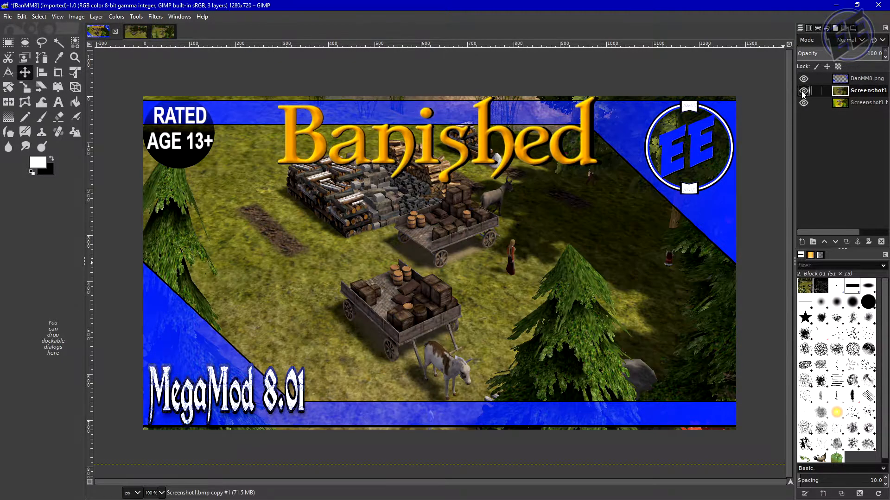
left_click(803, 91)
left_click(803, 91)
left_click(803, 91)
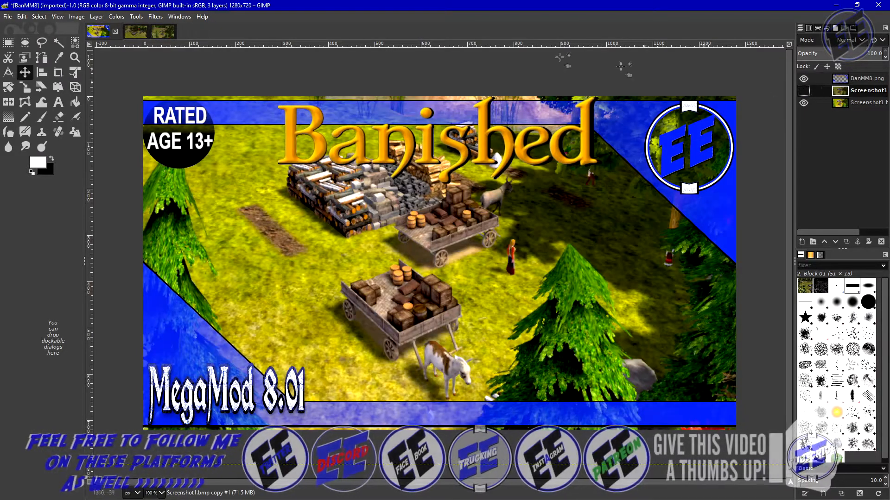